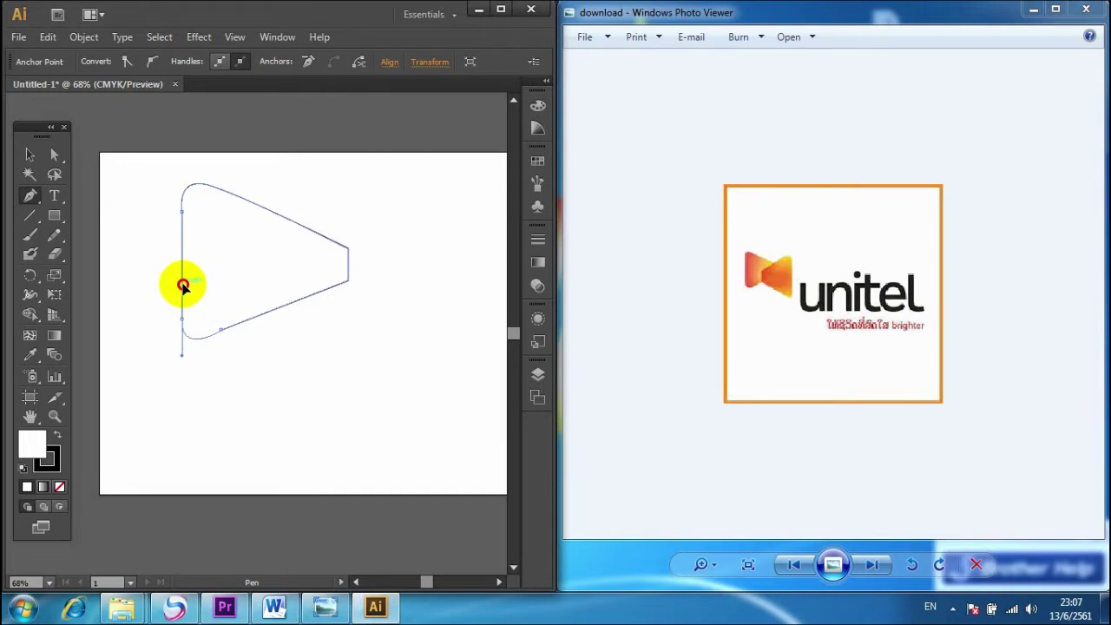
Step: Smooth the shape's lower-left rounded corner by moving the bottom edge's anchor point slightly down and adjusting the curve handle
click(144, 269)
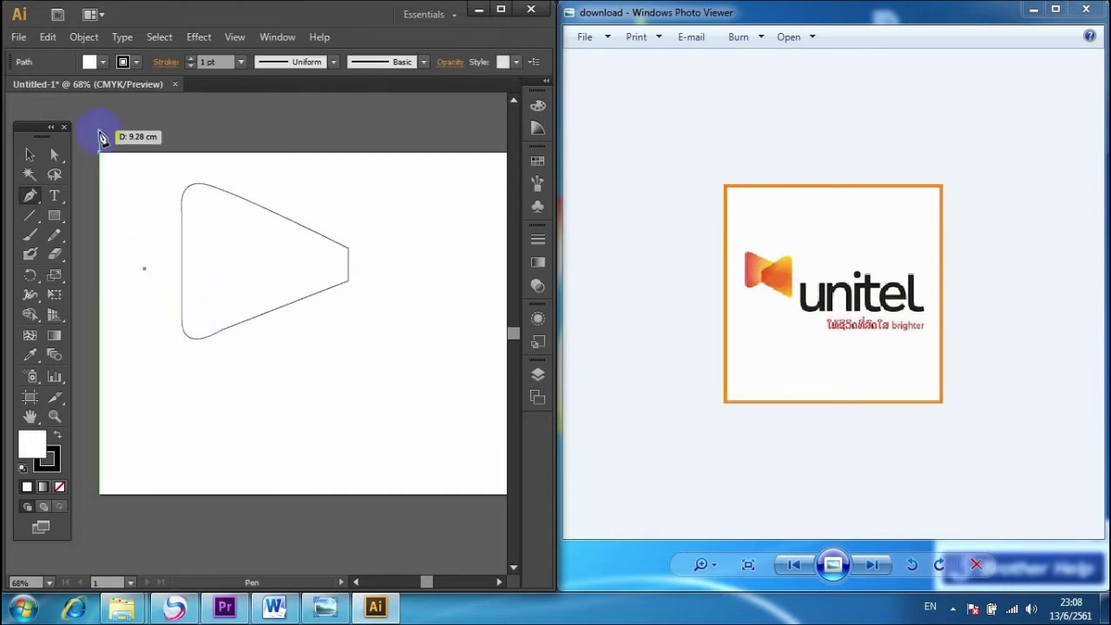
click(53, 153)
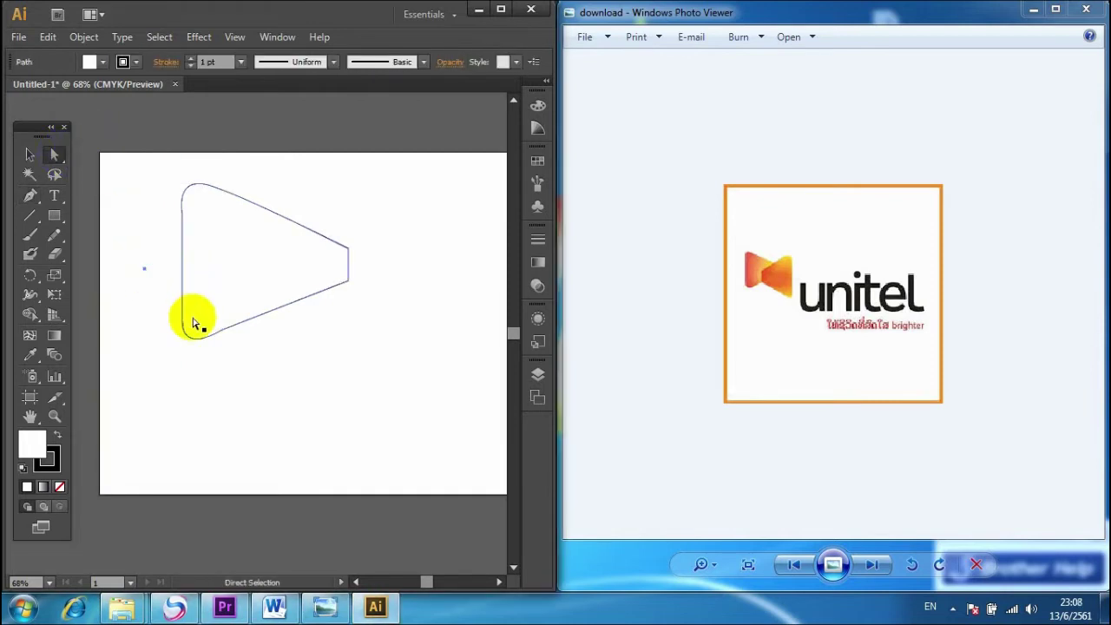
click(219, 335)
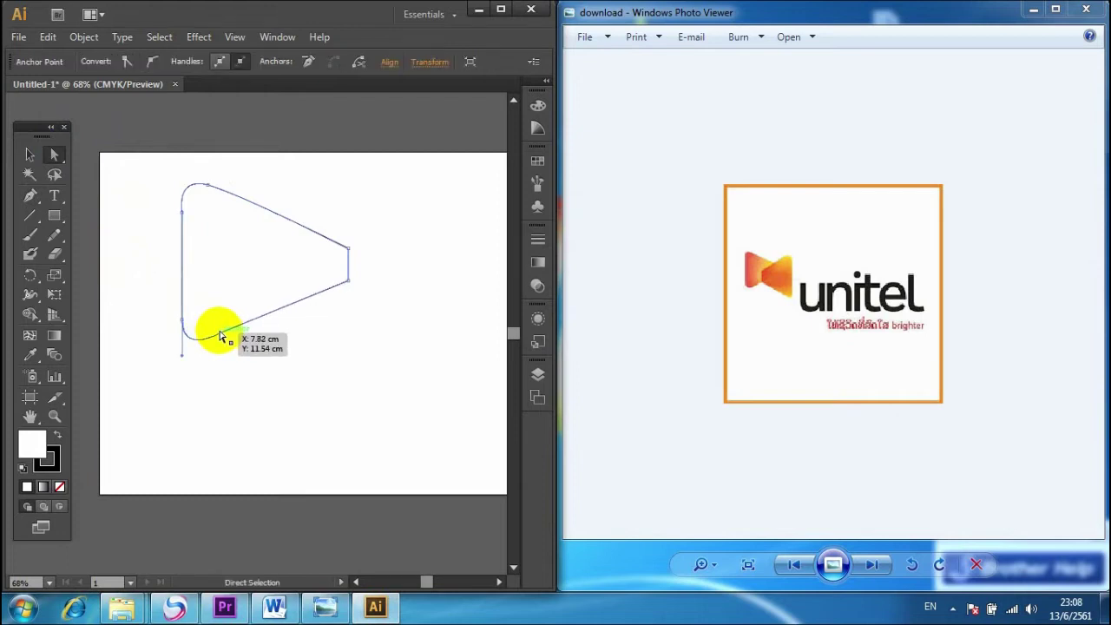
drag(222, 337, 222, 338)
click(233, 388)
click(222, 336)
drag(222, 339, 179, 356)
click(255, 408)
click(198, 348)
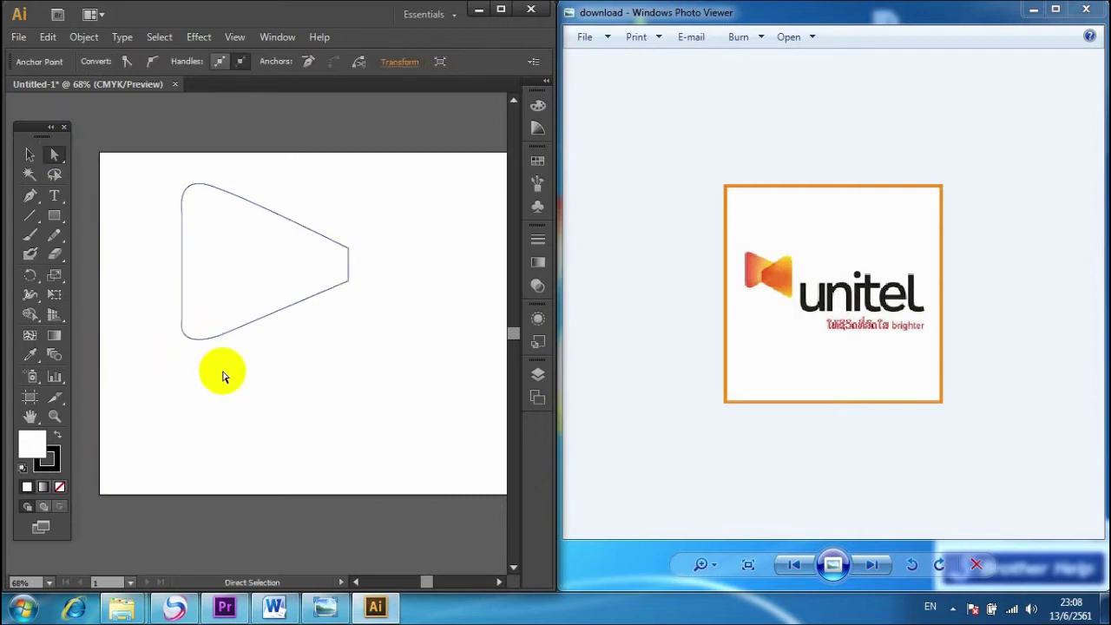
click(221, 373)
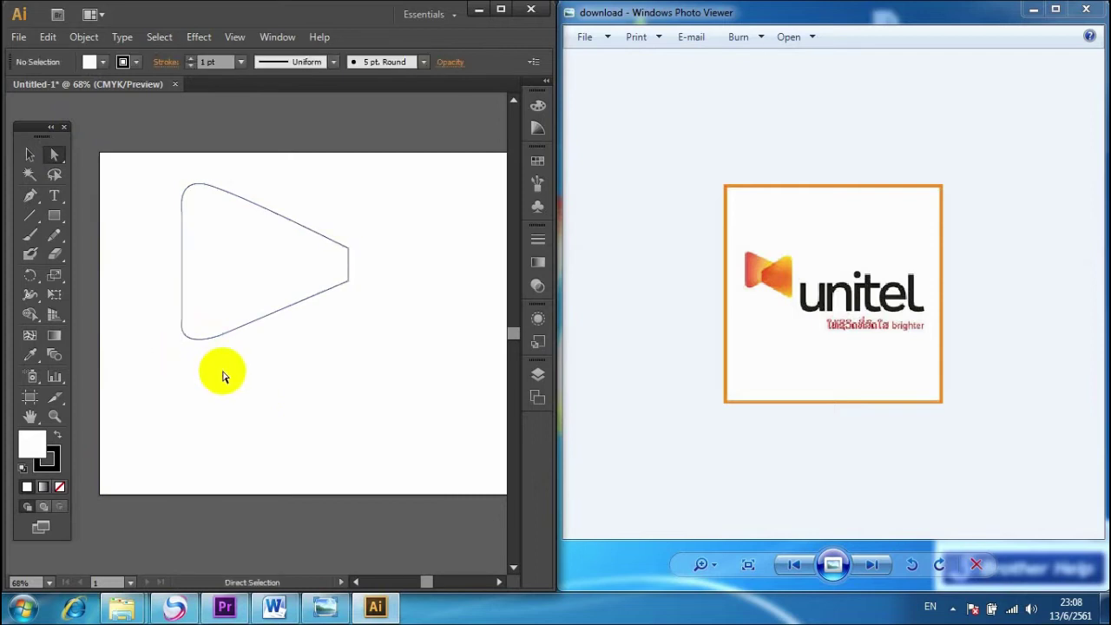
Step: Nudge the two anchor points of the shape's vertical left edge slightly to the left
click(182, 261)
drag(165, 225, 192, 333)
key(Left)
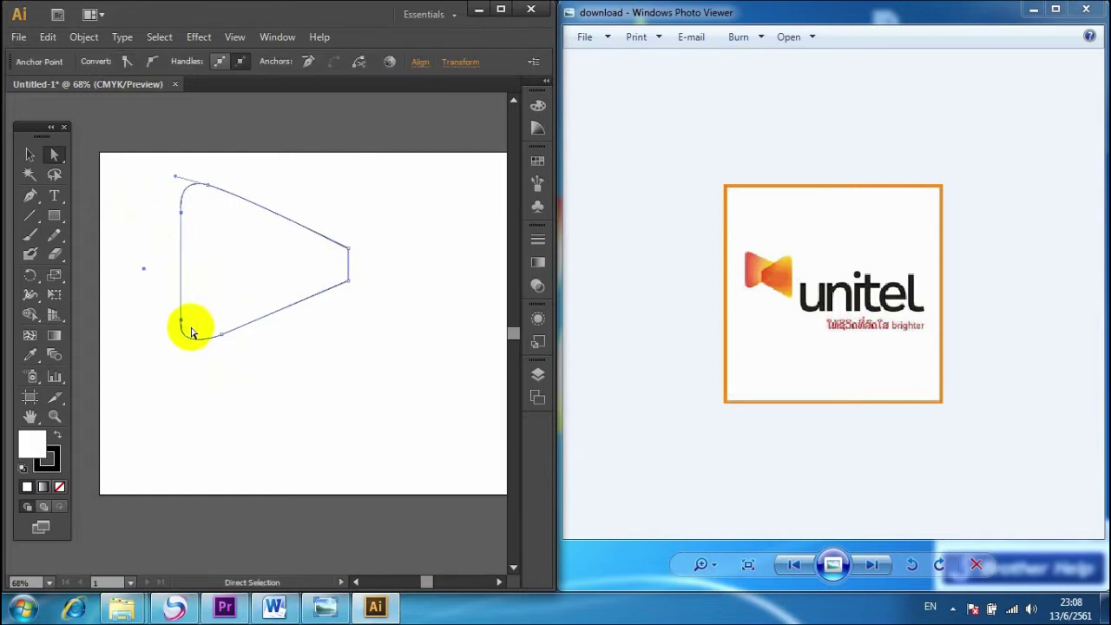
click(232, 405)
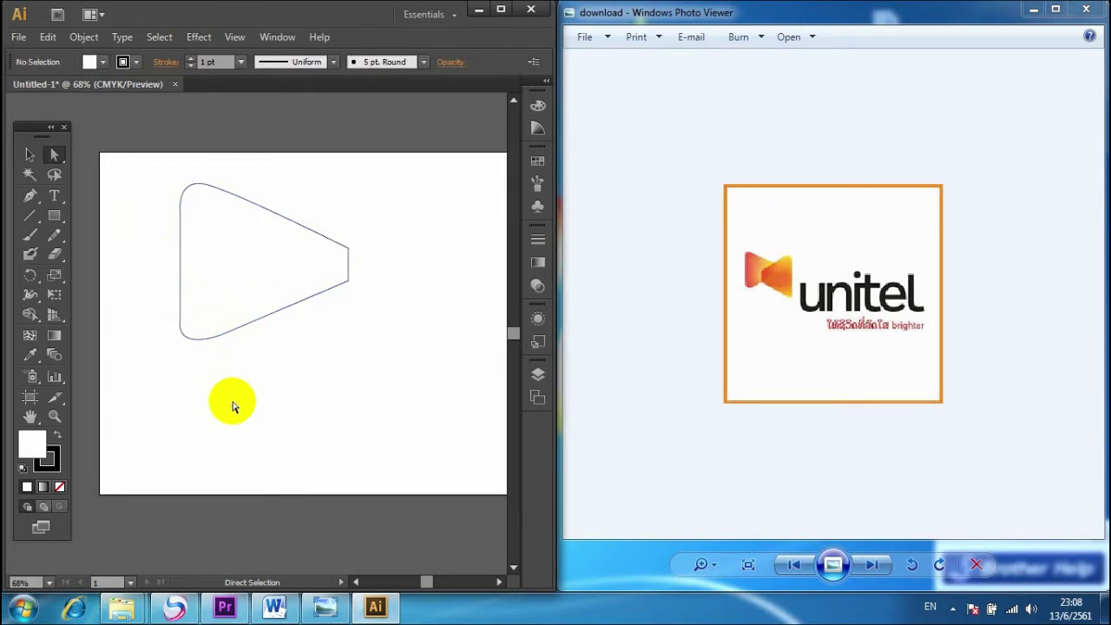
Step: Switch the default fill to a linear gradient and set its end stop to the orange swatch C=0 M=35 Y=85 K=0
double_click(28, 454)
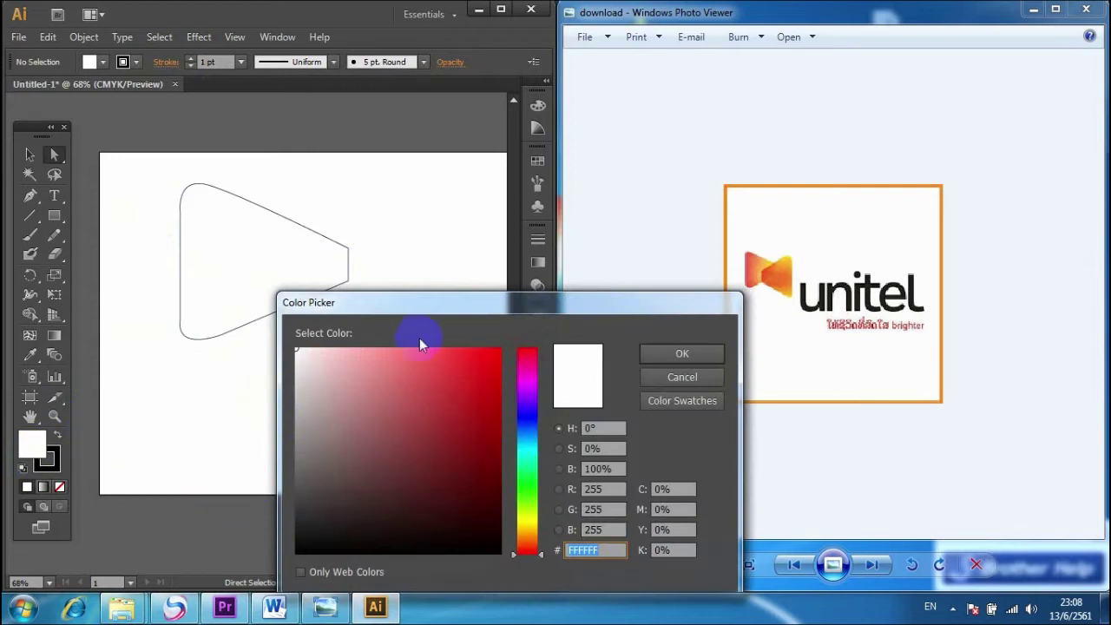
click(704, 354)
click(43, 487)
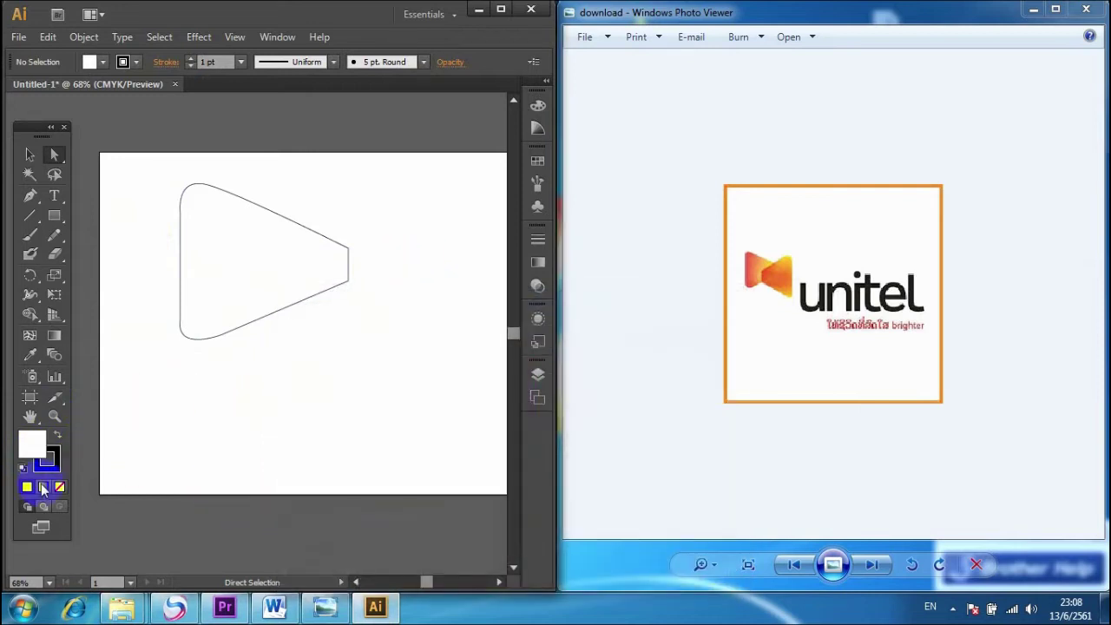
click(496, 353)
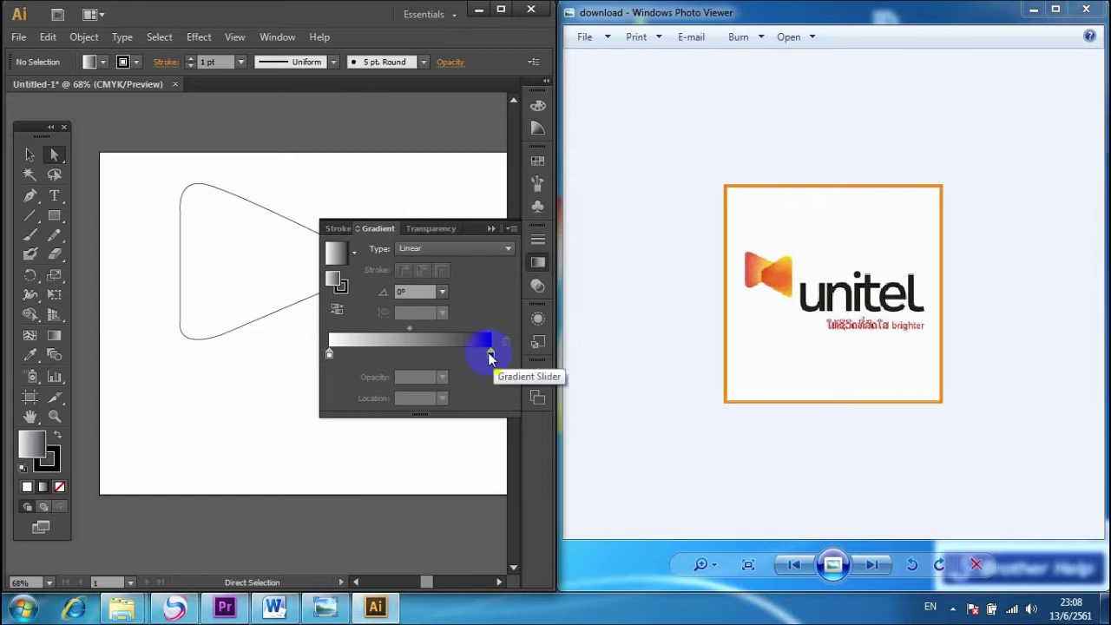
double_click(490, 356)
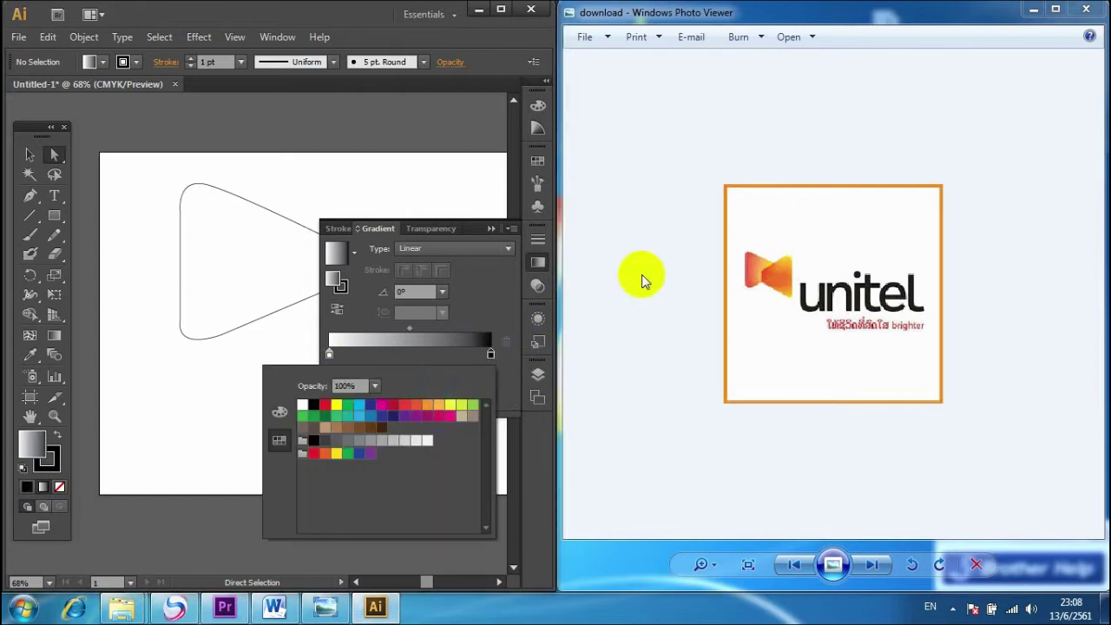
click(473, 357)
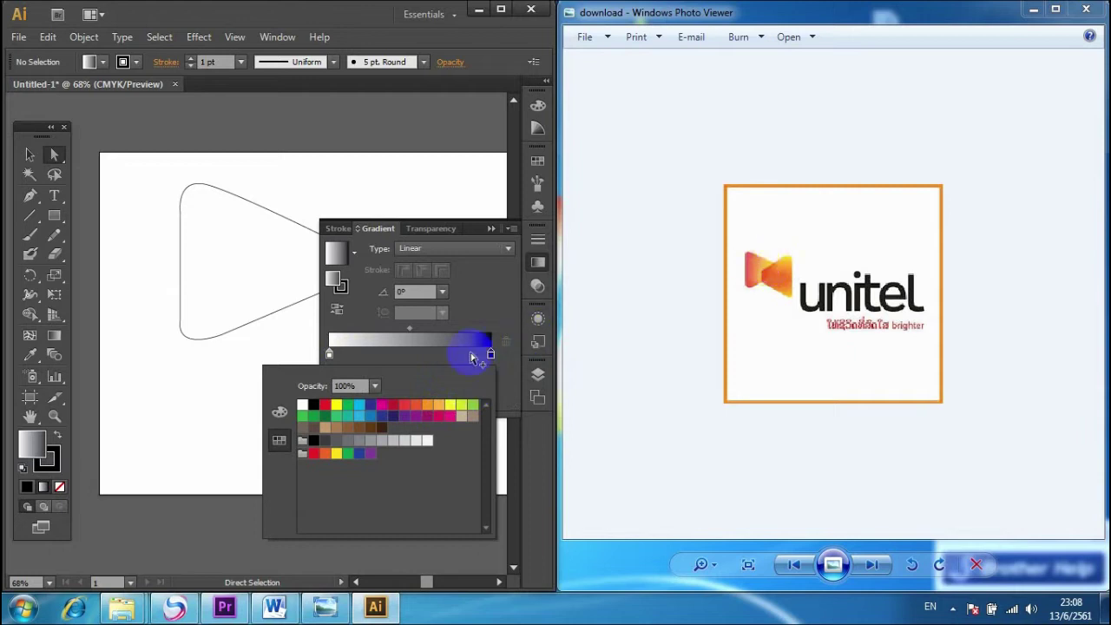
click(451, 407)
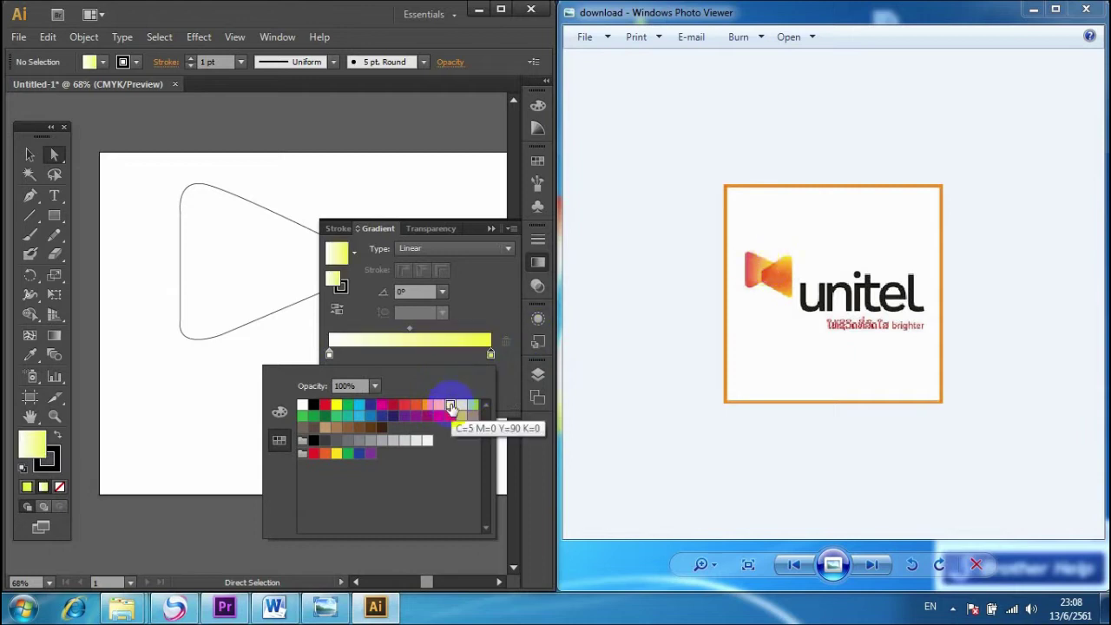
click(439, 406)
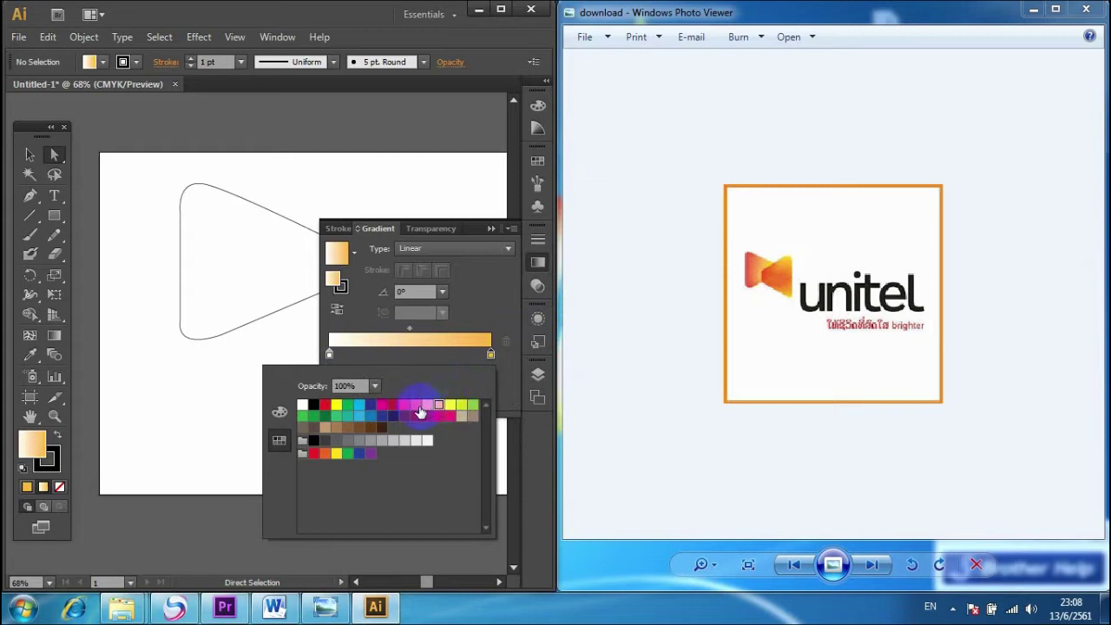
Step: Set the gradient's starting colour stop to the red-orange swatch
click(330, 354)
double_click(330, 355)
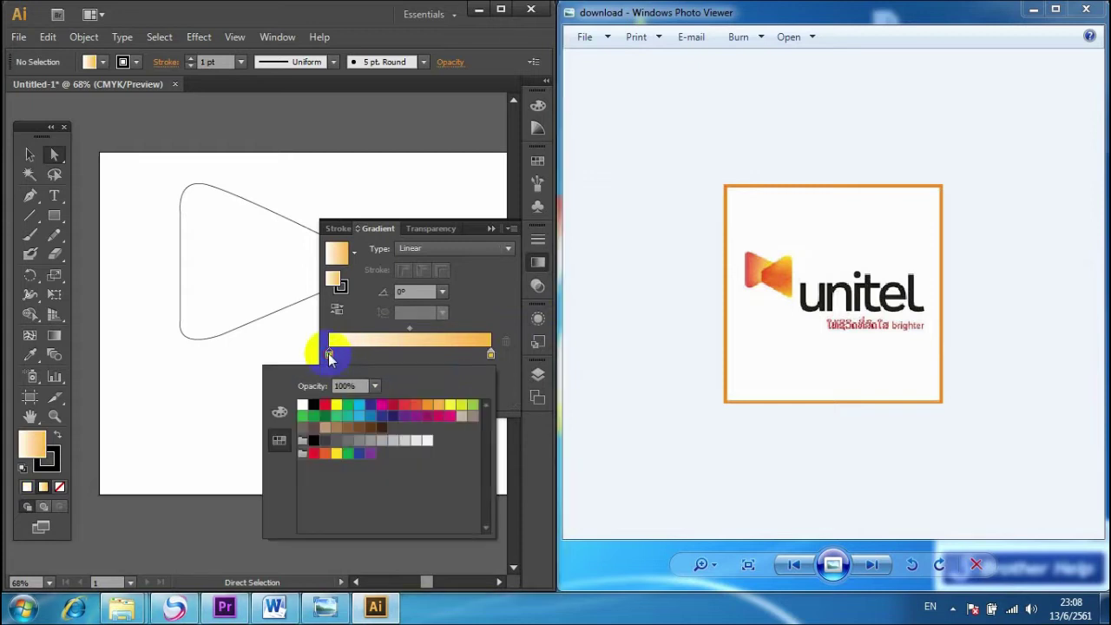
click(416, 406)
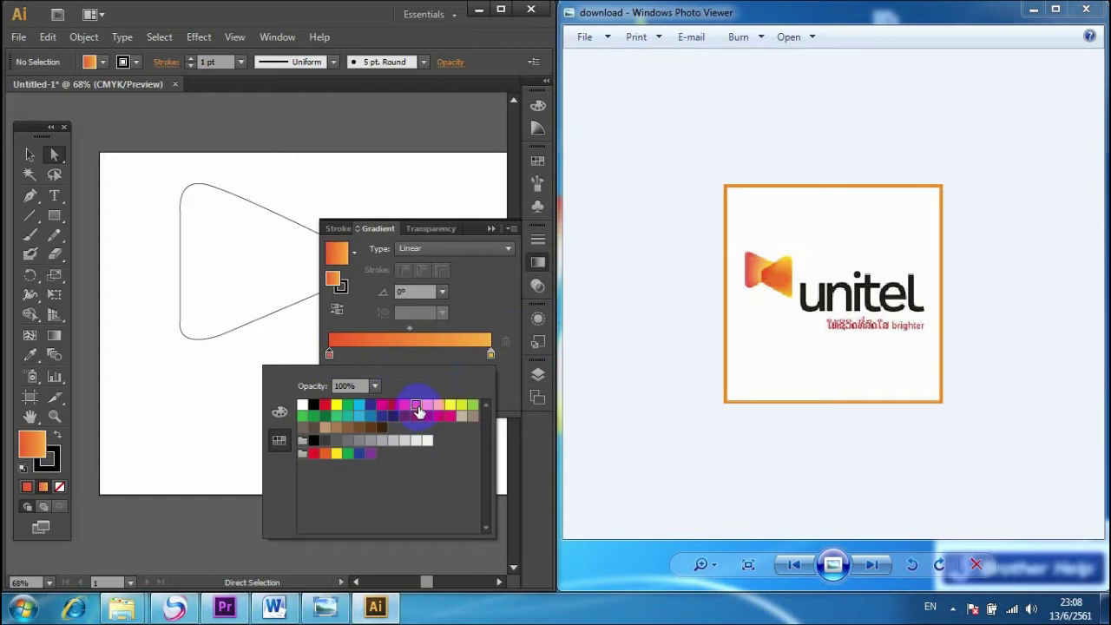
click(382, 269)
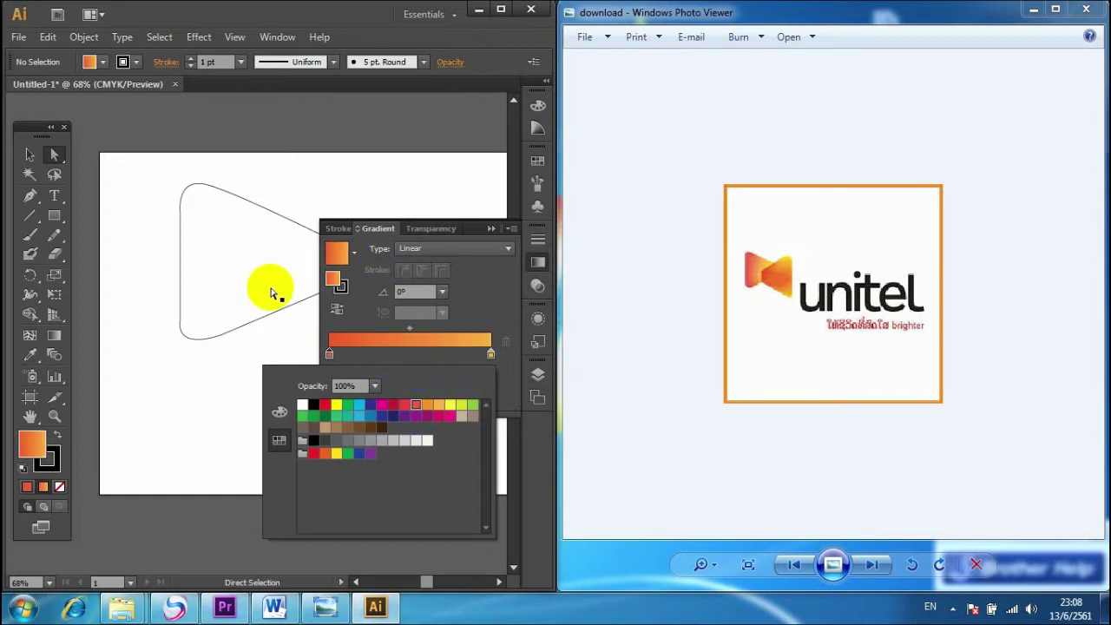
Step: Fill the drawn shape with the red-orange to orange gradient and deselect it
click(195, 345)
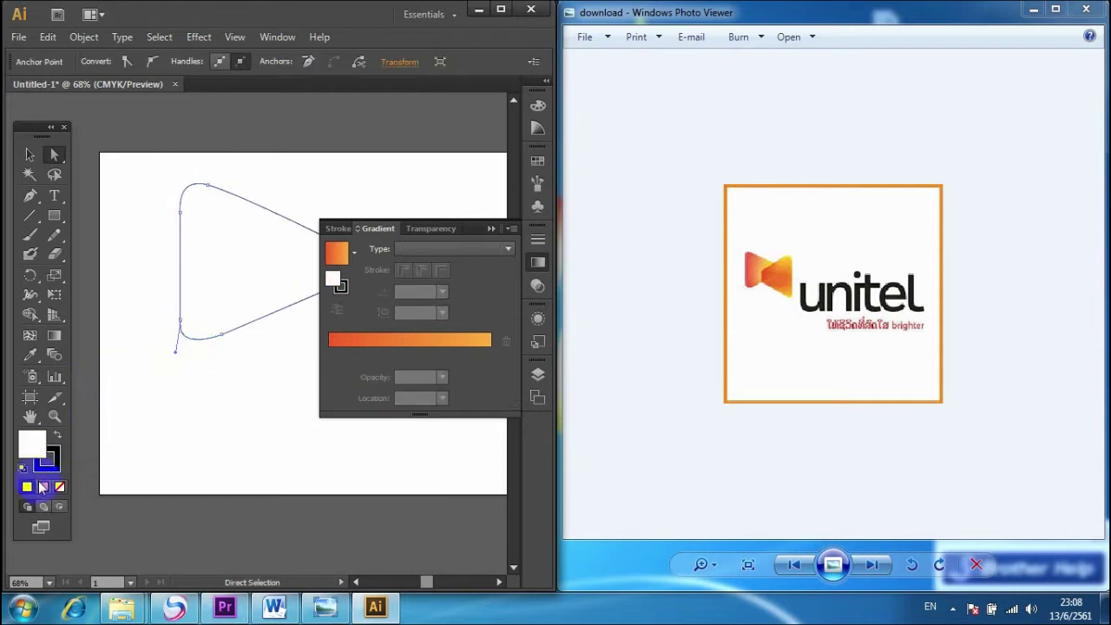
click(42, 488)
click(207, 426)
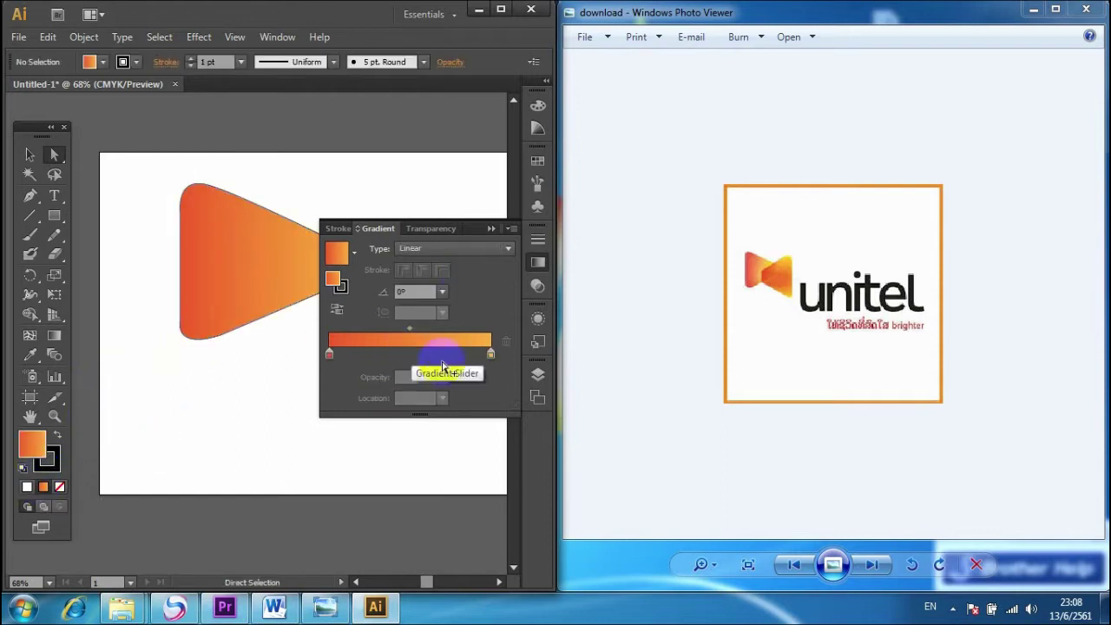
Step: Change the gradient's end stop to the yellow swatch C=5 M=0 Y=90 K=0 and close the gradient settings
double_click(490, 355)
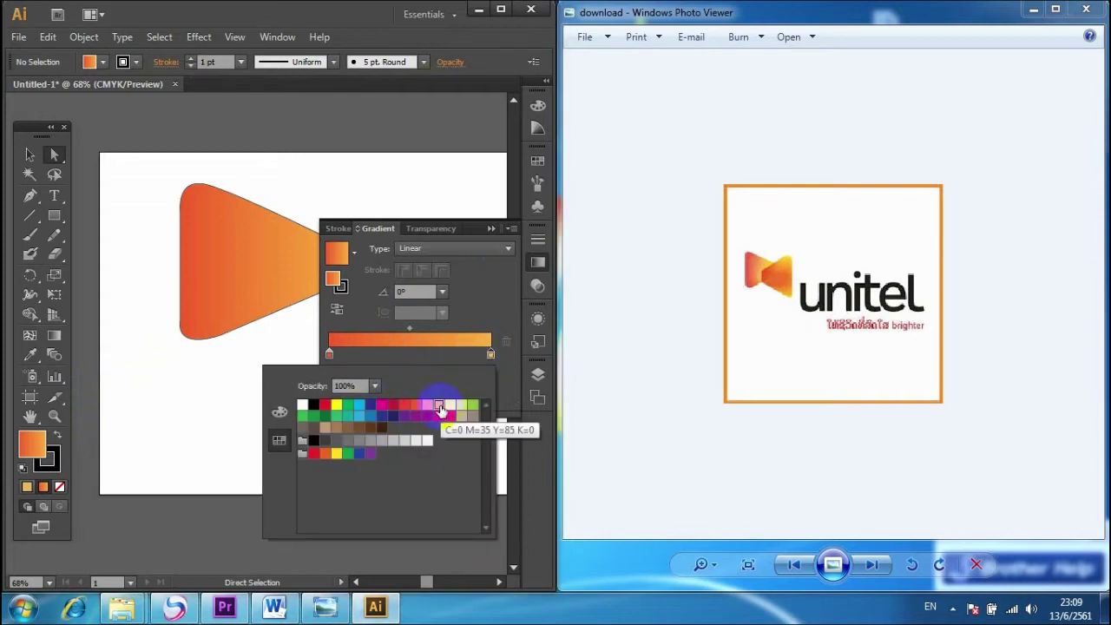
click(448, 405)
click(279, 352)
click(495, 241)
Step: Run the gradient horizontally across the shape with the Gradient tool, extending past both ends, and select the whole shape
key(g)
click(29, 154)
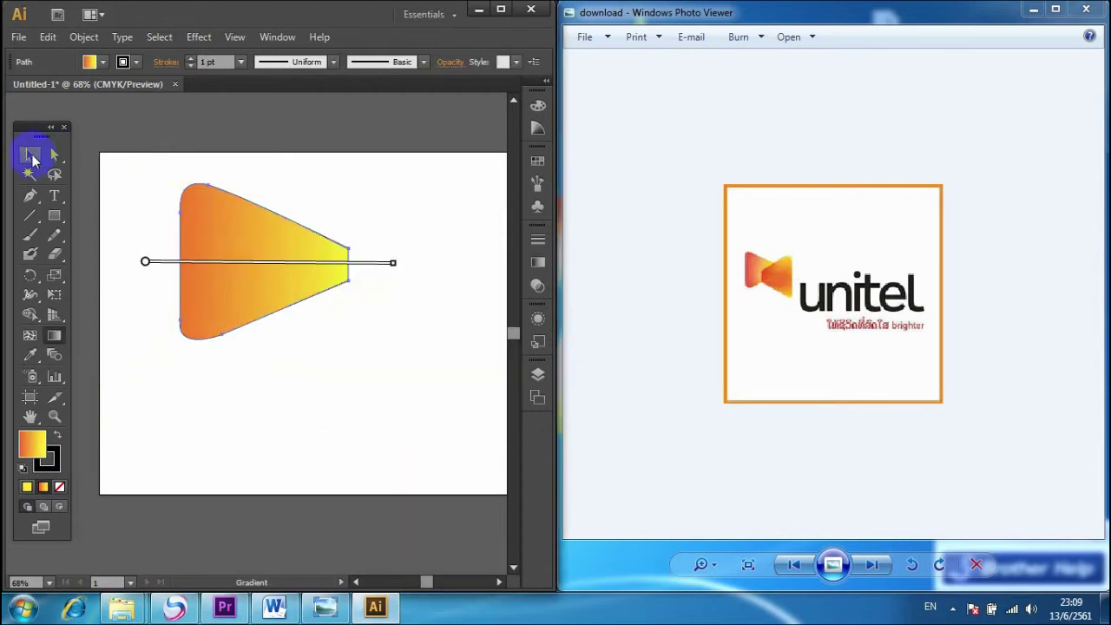
click(115, 169)
click(188, 255)
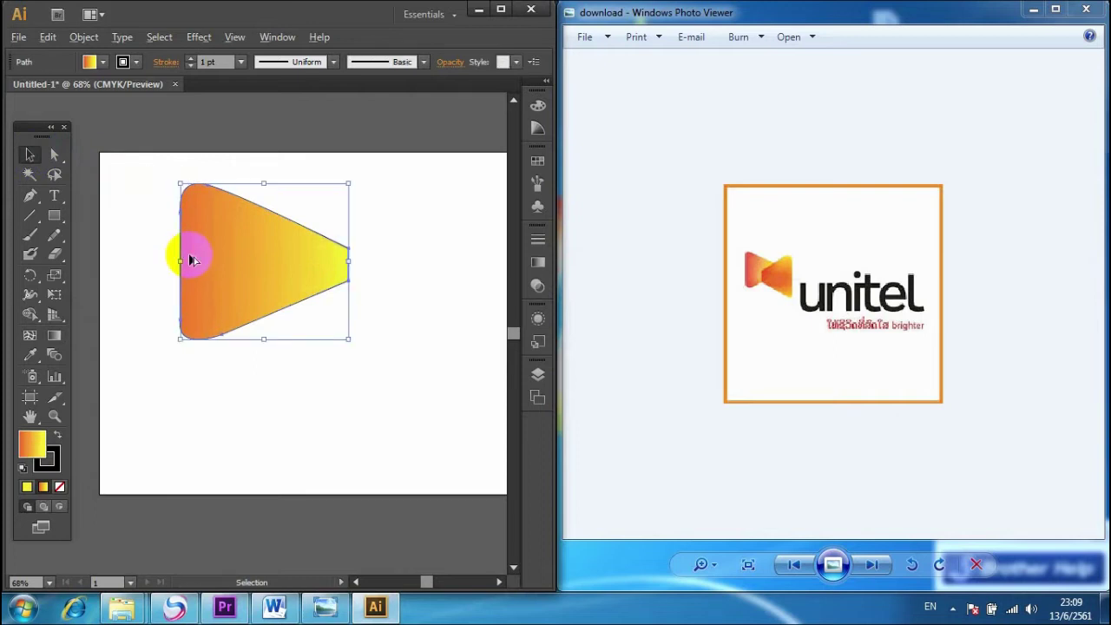
Step: Open the Windows On-Screen Keyboard, highlight the Alt key on it, and minimize it
click(23, 607)
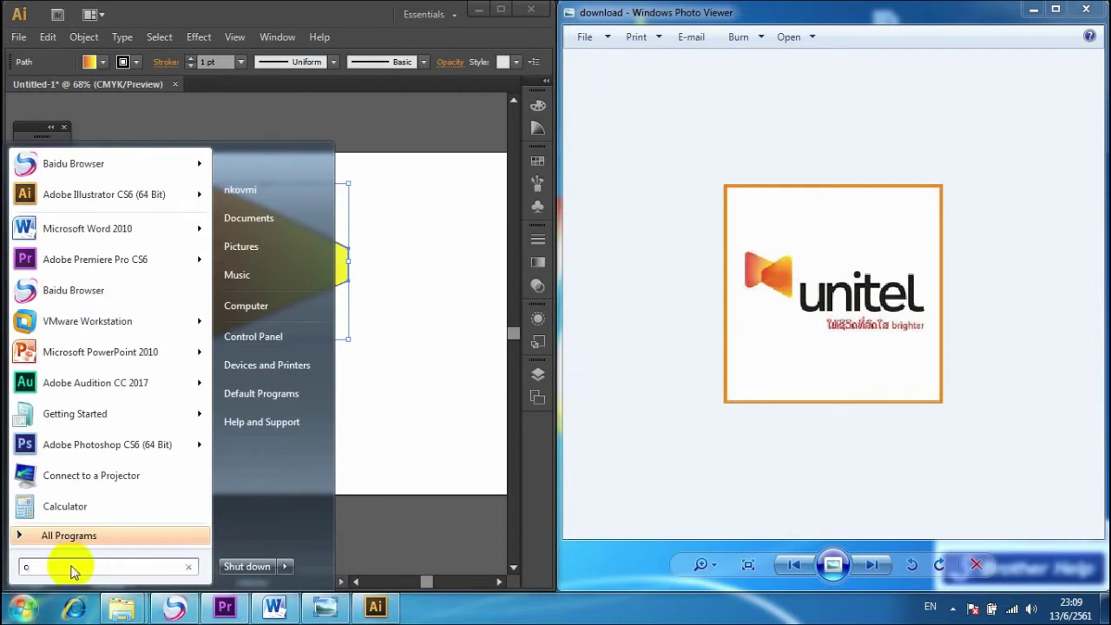
text(sni)
key(Return)
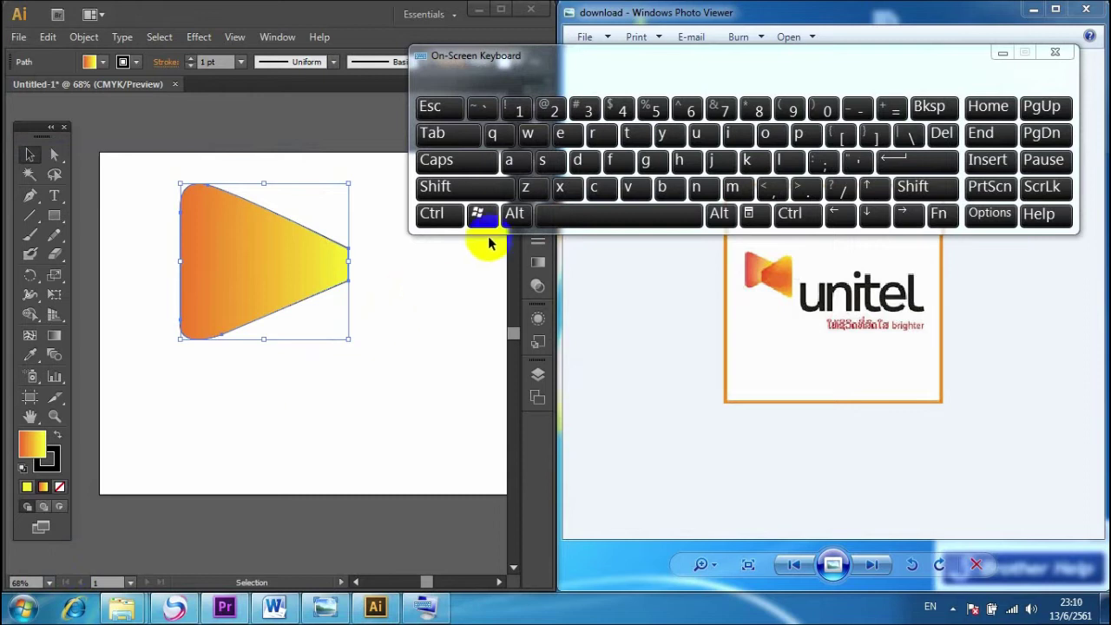
click(515, 214)
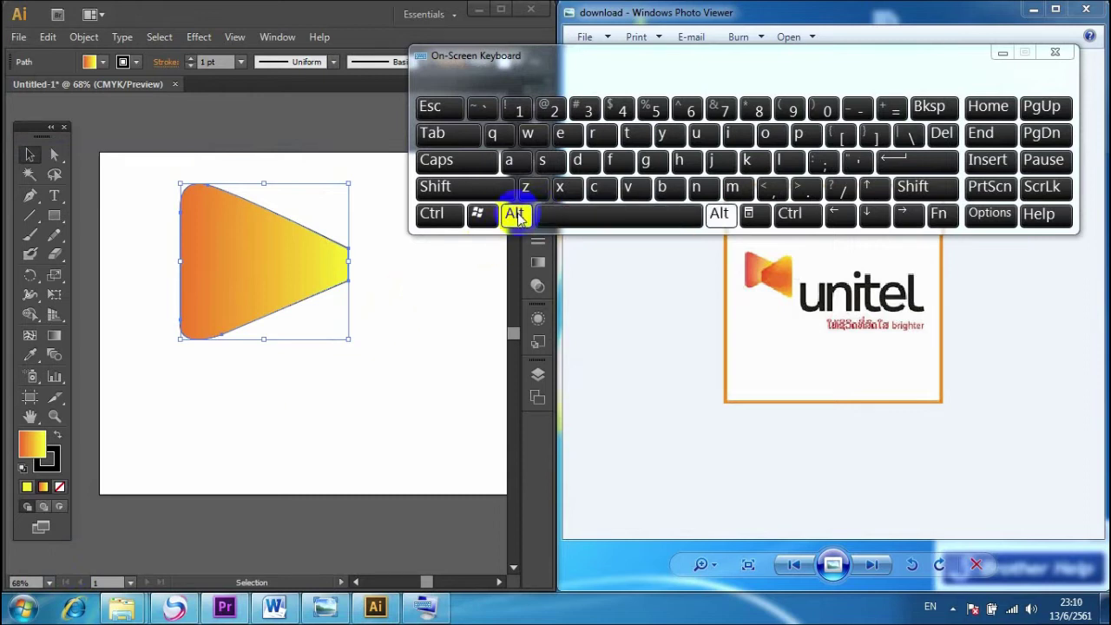
alt+click(306, 260)
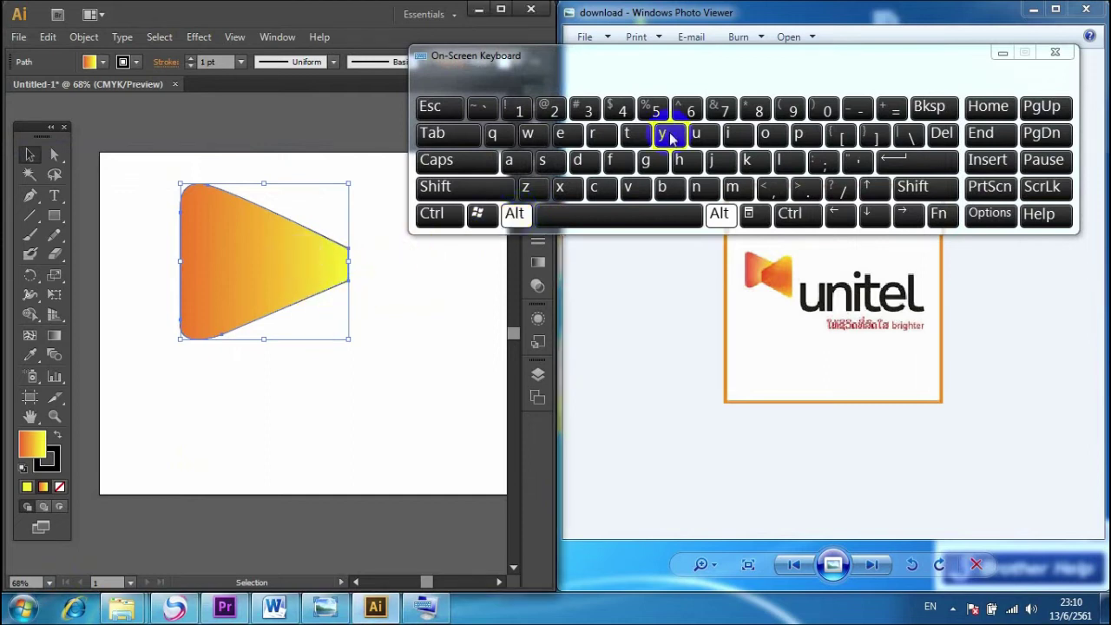
click(1001, 54)
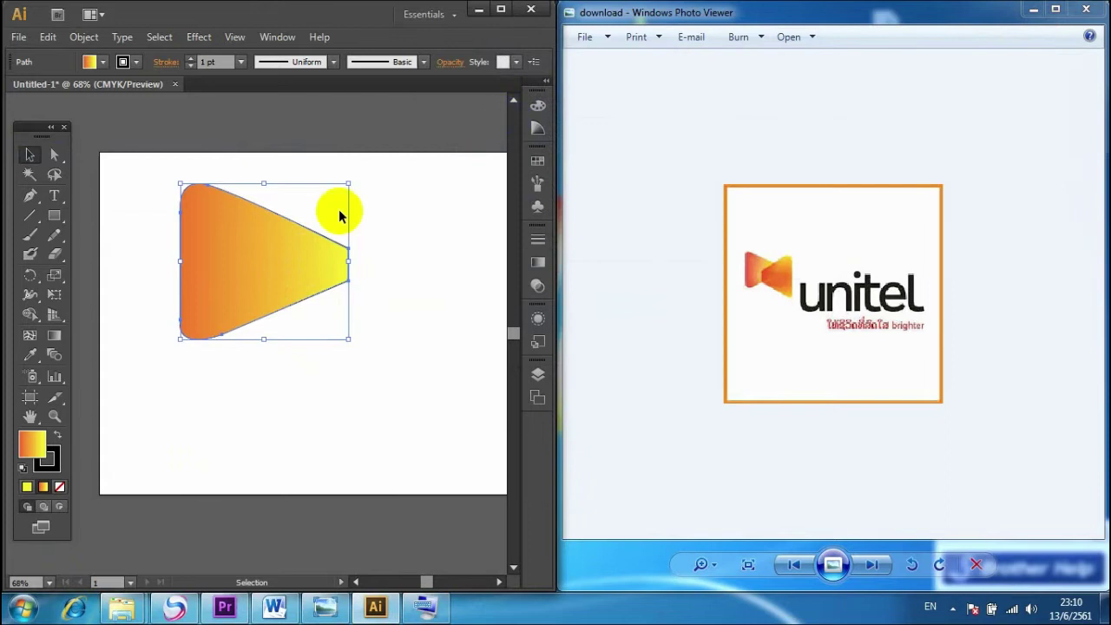
drag(277, 240, 445, 243)
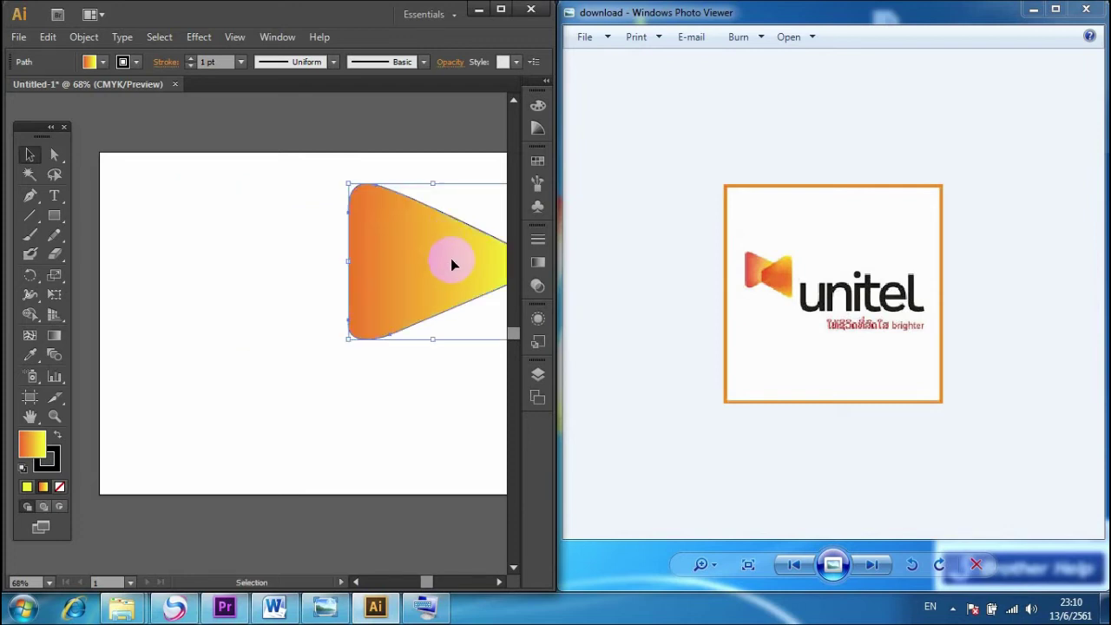
key(ctrl+z)
click(302, 268)
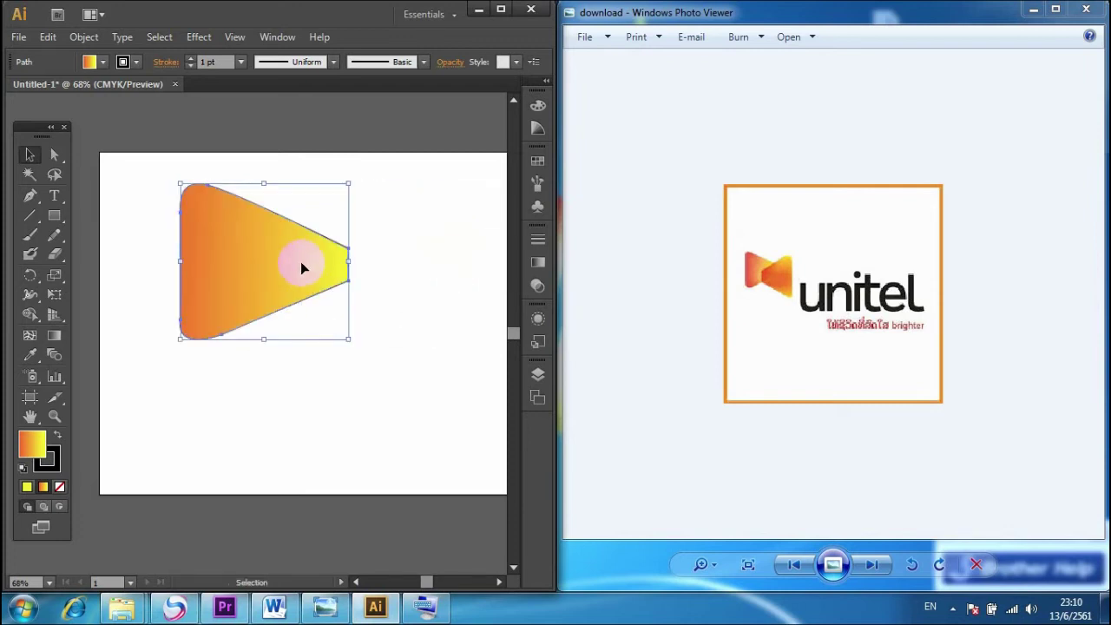
Step: Move the gradient shape to the artboard's right side and duplicate it leftward so the copy's narrow end touches the original's wide edge
drag(302, 268, 471, 261)
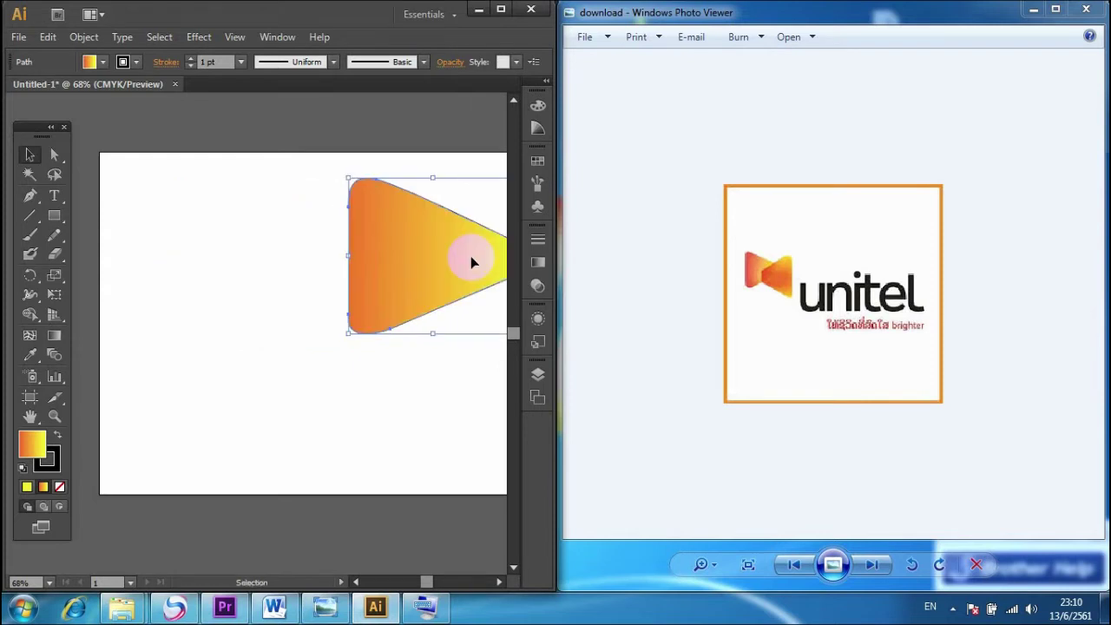
key(a)
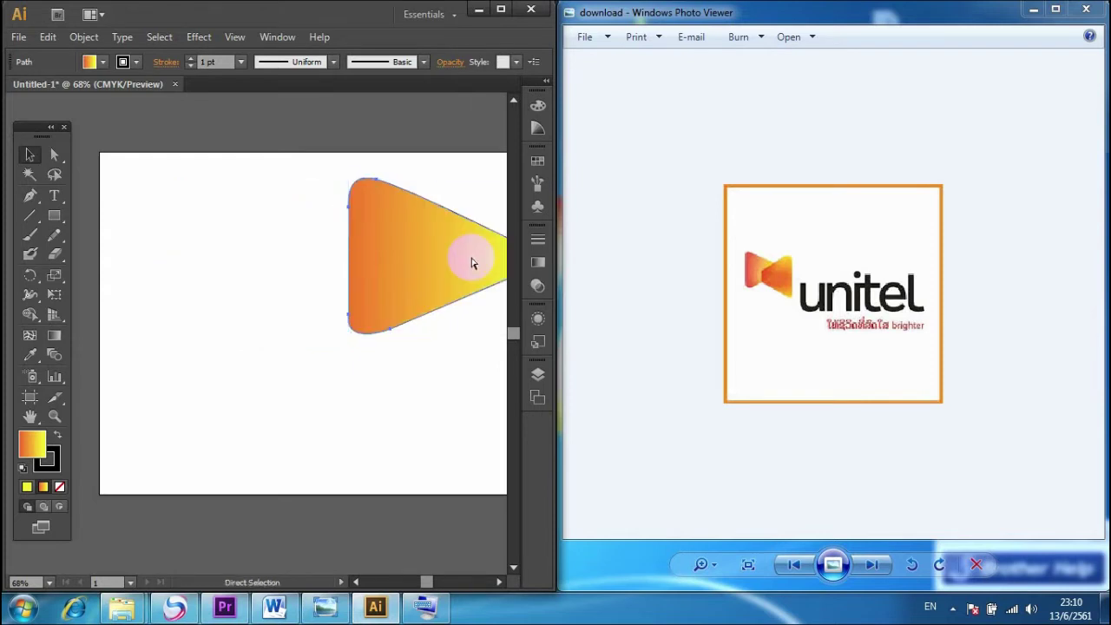
key(ctrl+minus)
key(v)
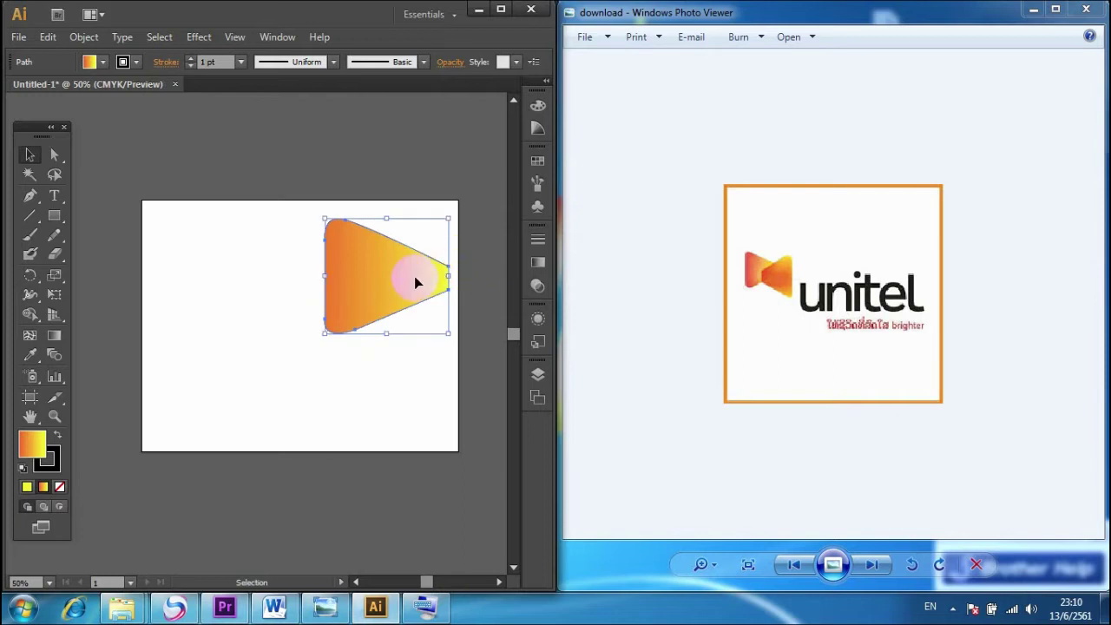
drag(416, 283, 291, 279)
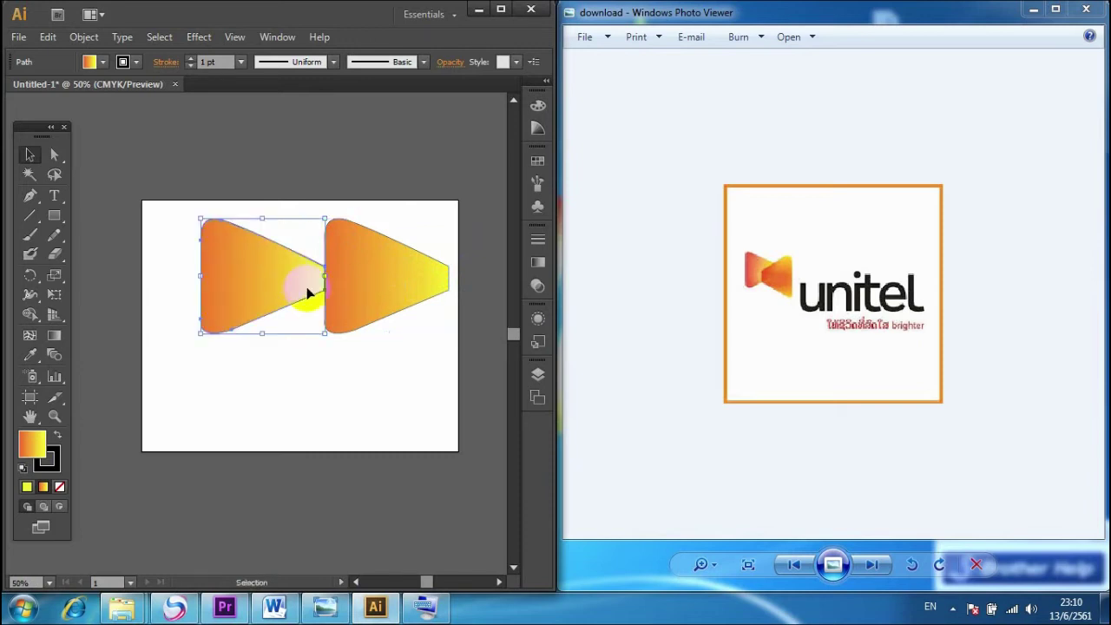
Step: Flip the right-hand shape horizontally by pulling its narrow end across to the left shape's wide edge, keeping its width
click(449, 282)
drag(449, 278, 198, 276)
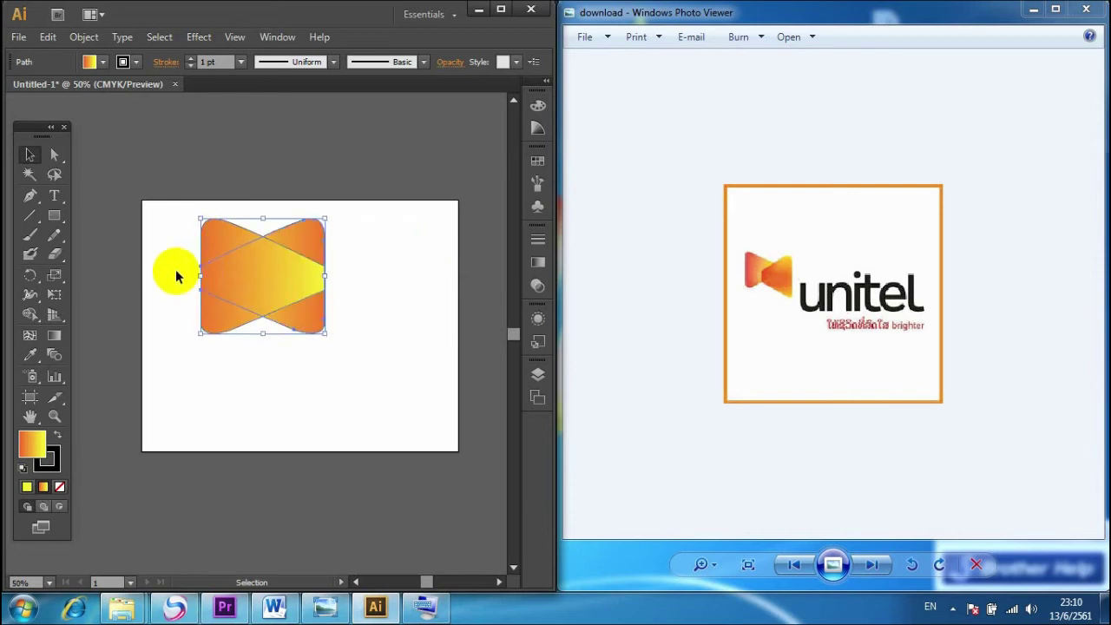
click(167, 266)
Step: Move the flipped shape right and slightly down so the two narrow ends overlap like a bow tie
drag(316, 327, 370, 354)
click(435, 243)
click(369, 287)
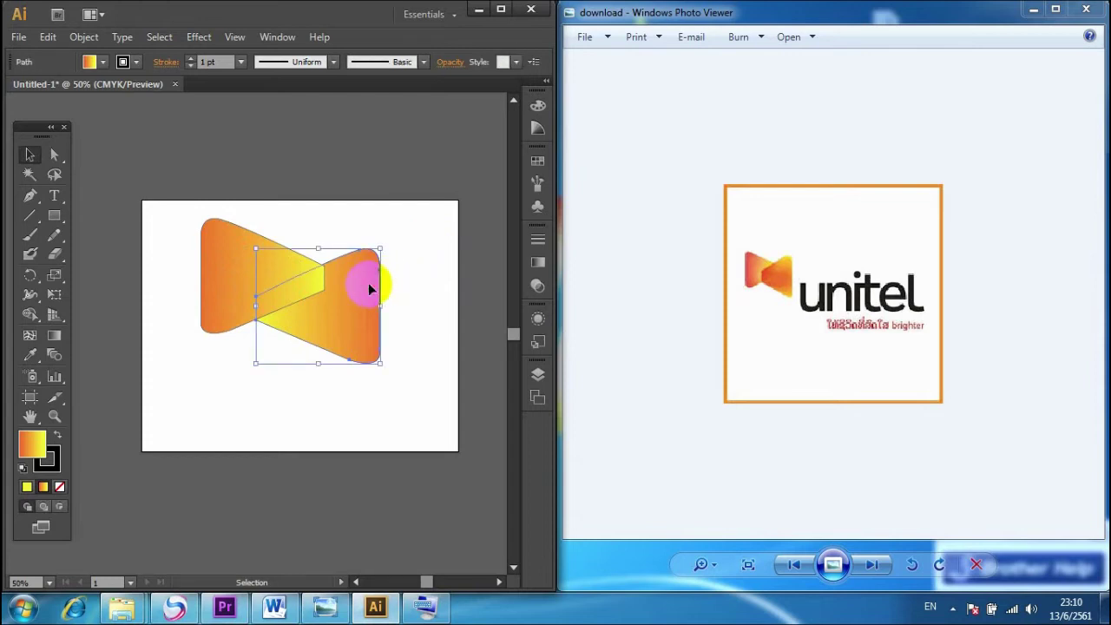
Step: Nudge the left shape slightly upward and bring the right-hand shape to the front of the stacking order
right_click(369, 287)
mouse_move(408, 518)
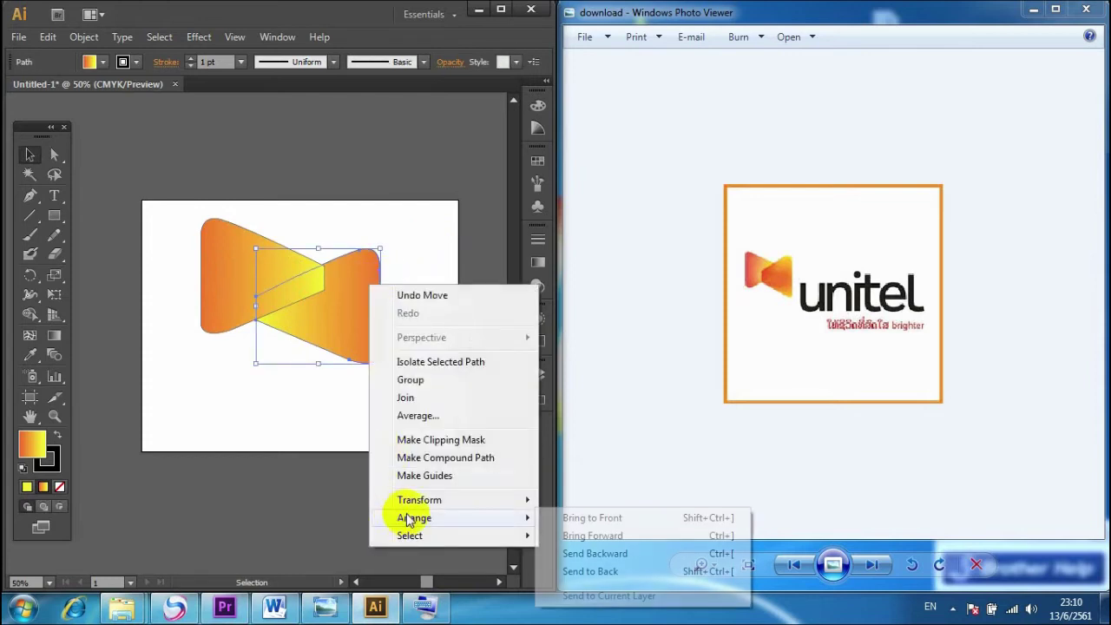
click(273, 404)
click(375, 304)
mouse_move(375, 306)
mouse_down()
mouse_move(248, 235)
mouse_move(360, 303)
mouse_up()
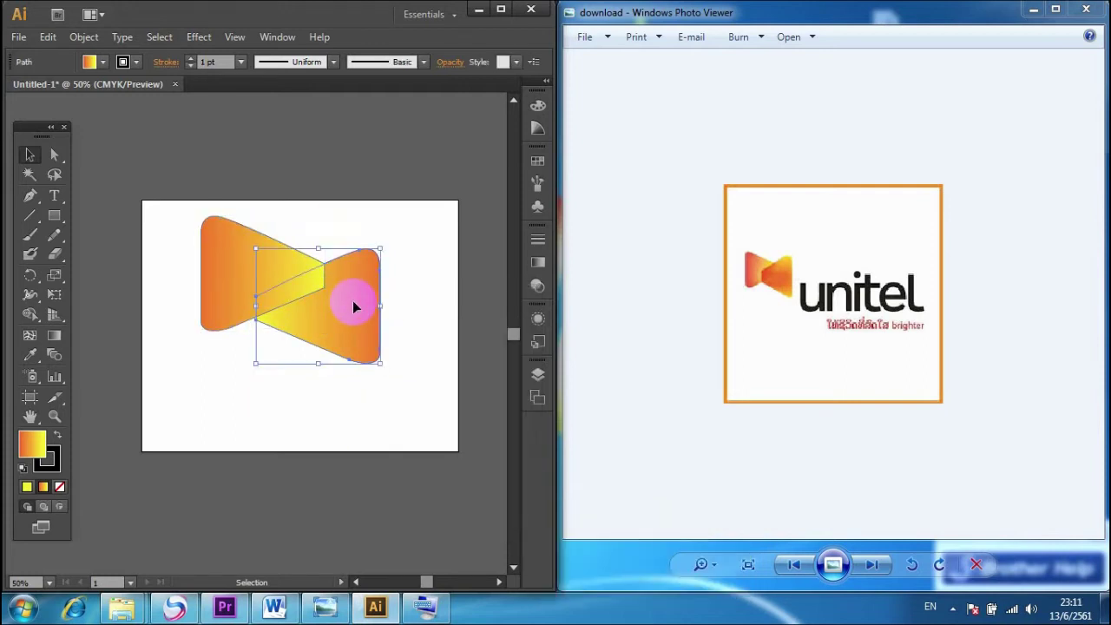
right_click(353, 304)
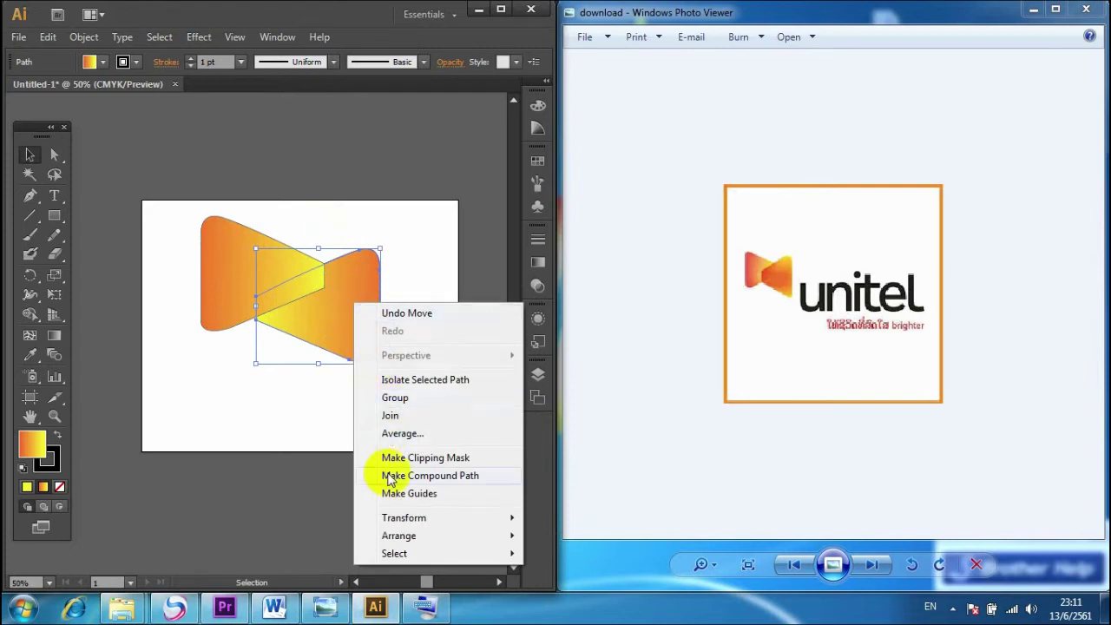
mouse_move(410, 538)
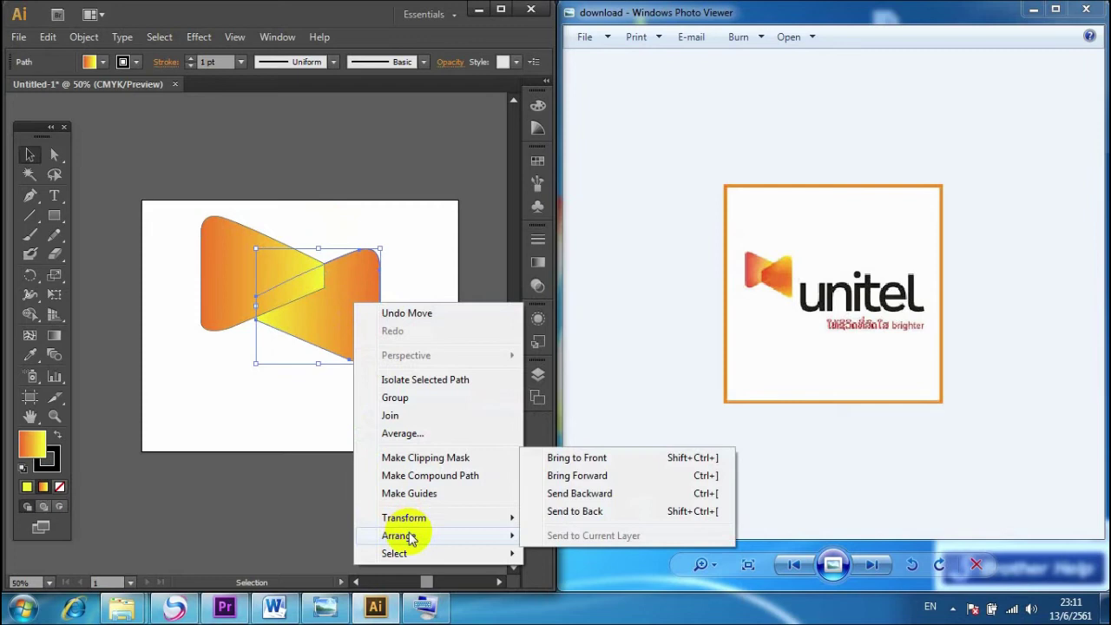
click(634, 457)
click(344, 317)
Step: Try filling the right-hand shape with the solid pink colour D19D9D
click(40, 438)
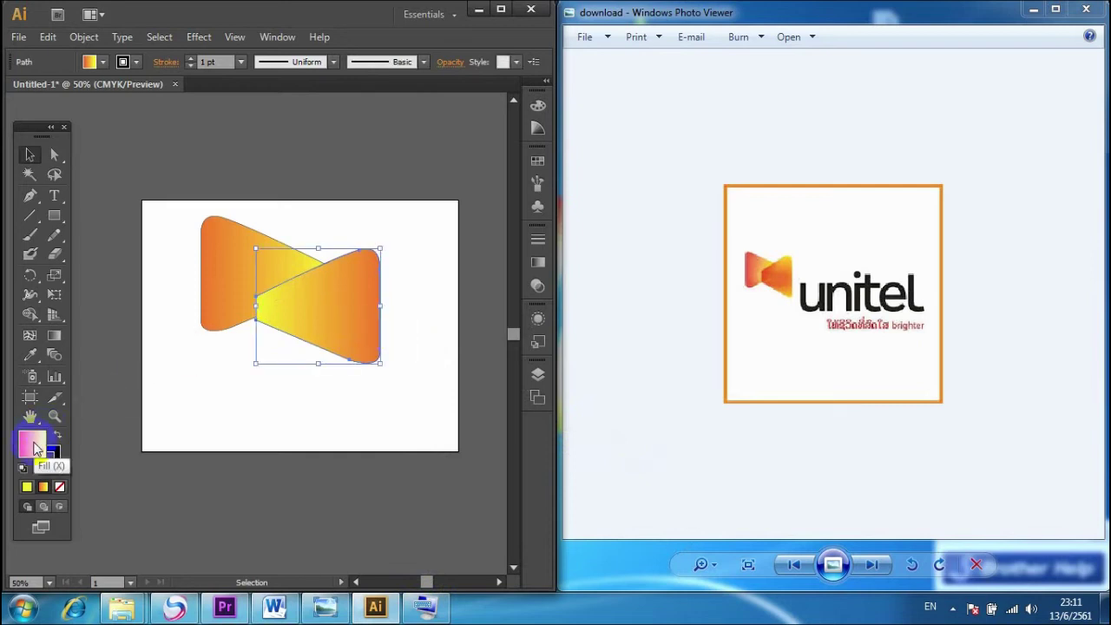
double_click(33, 446)
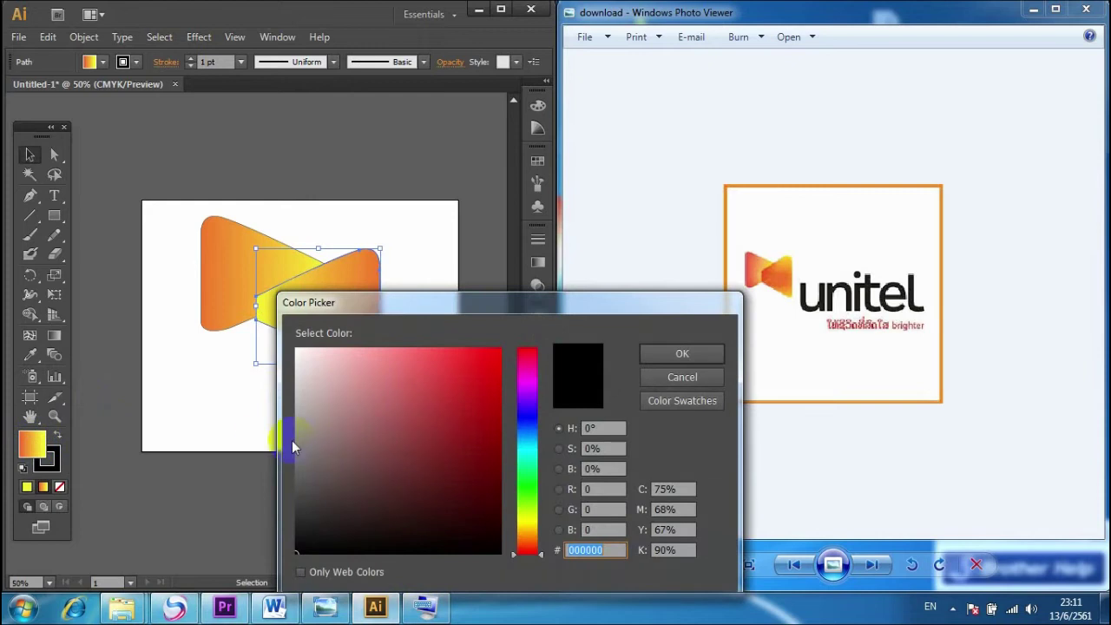
click(668, 355)
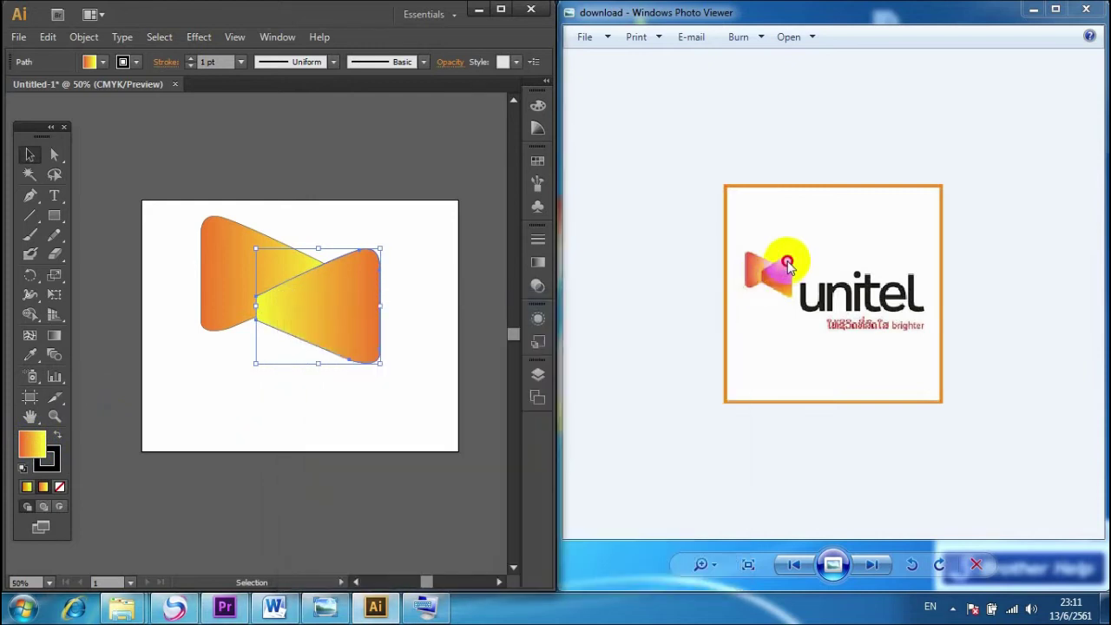
click(788, 264)
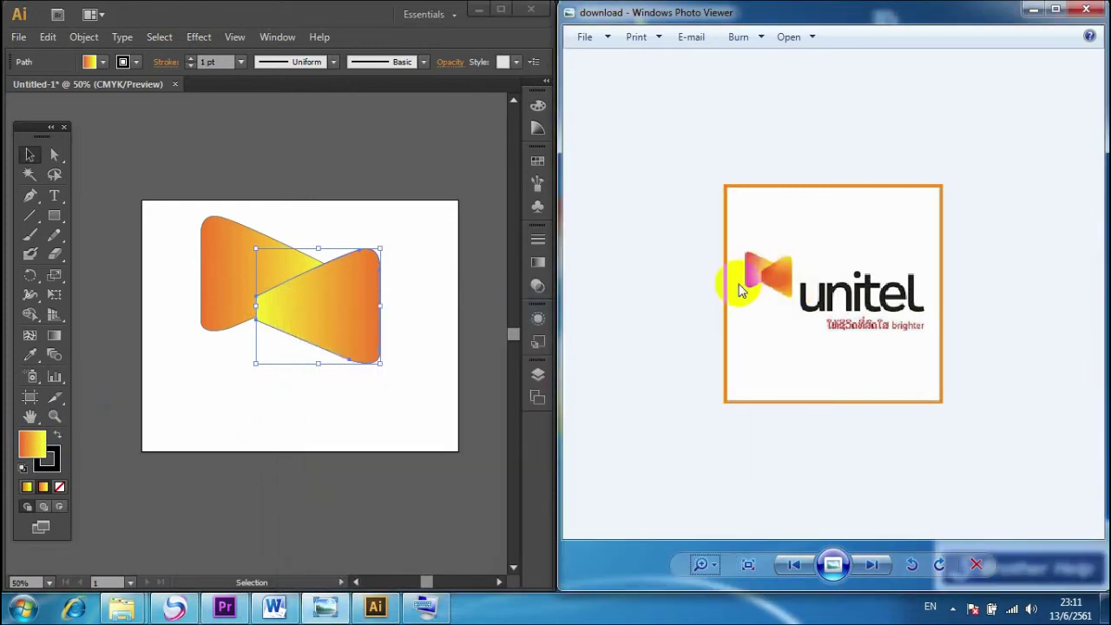
click(32, 445)
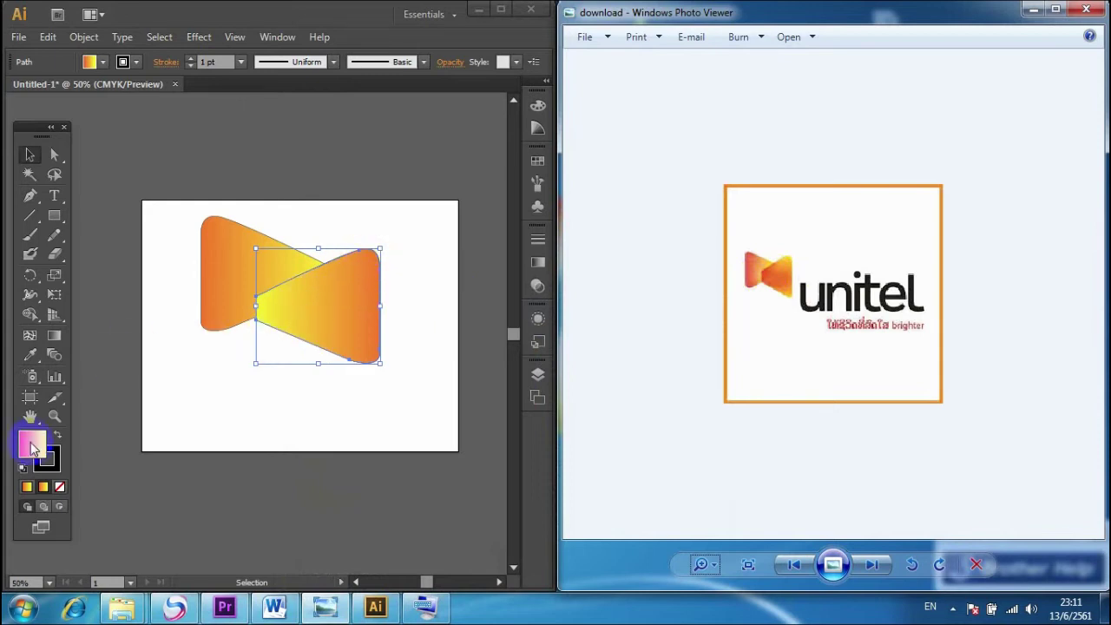
click(45, 488)
click(24, 484)
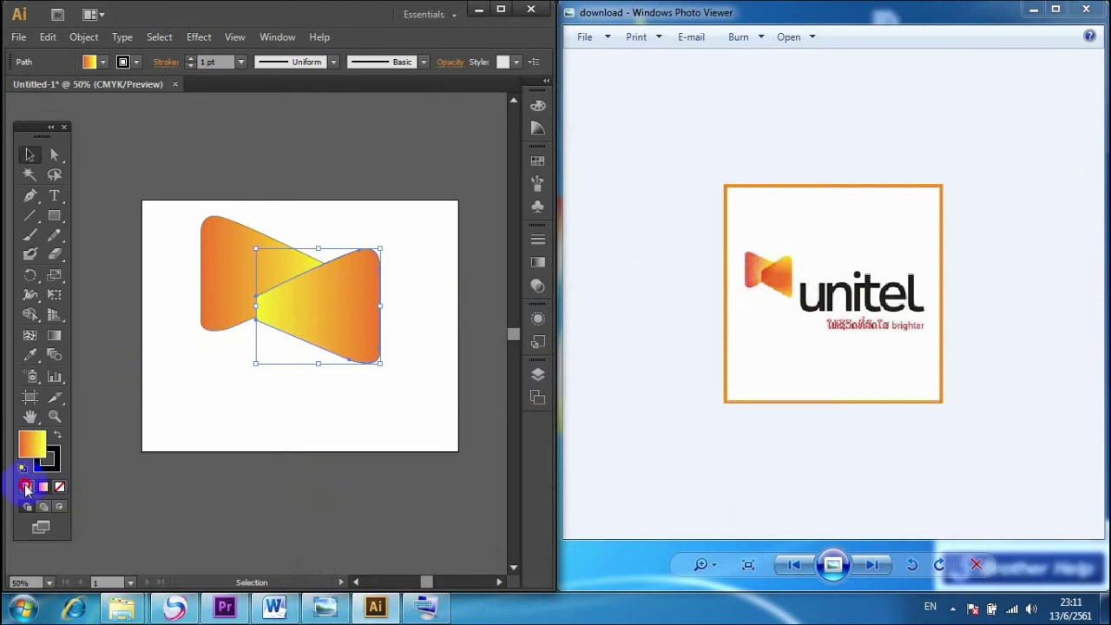
click(301, 325)
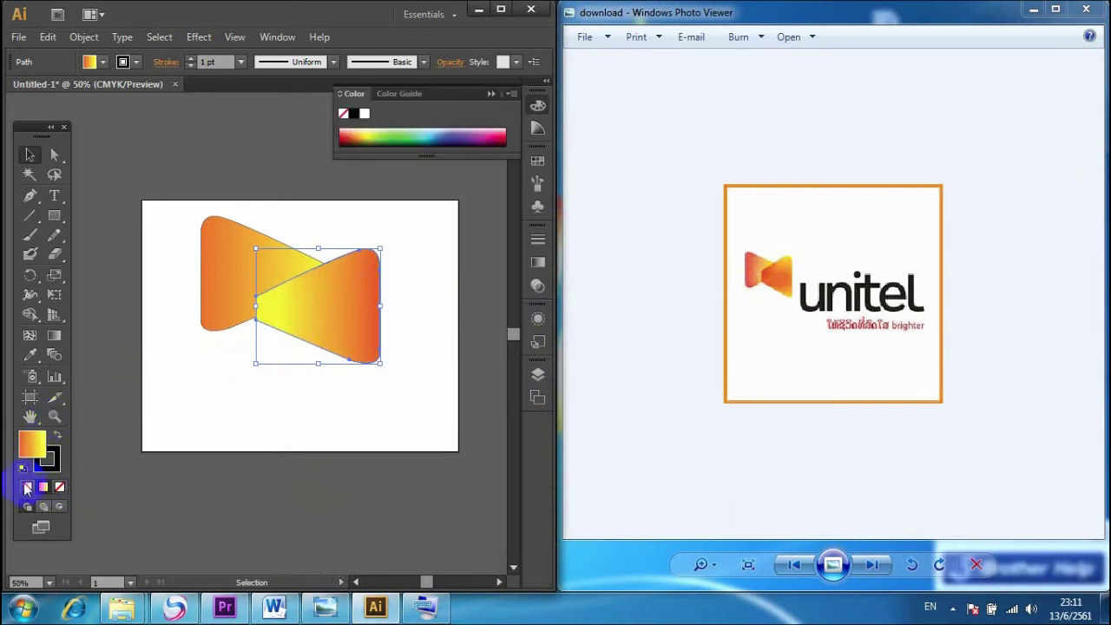
double_click(32, 445)
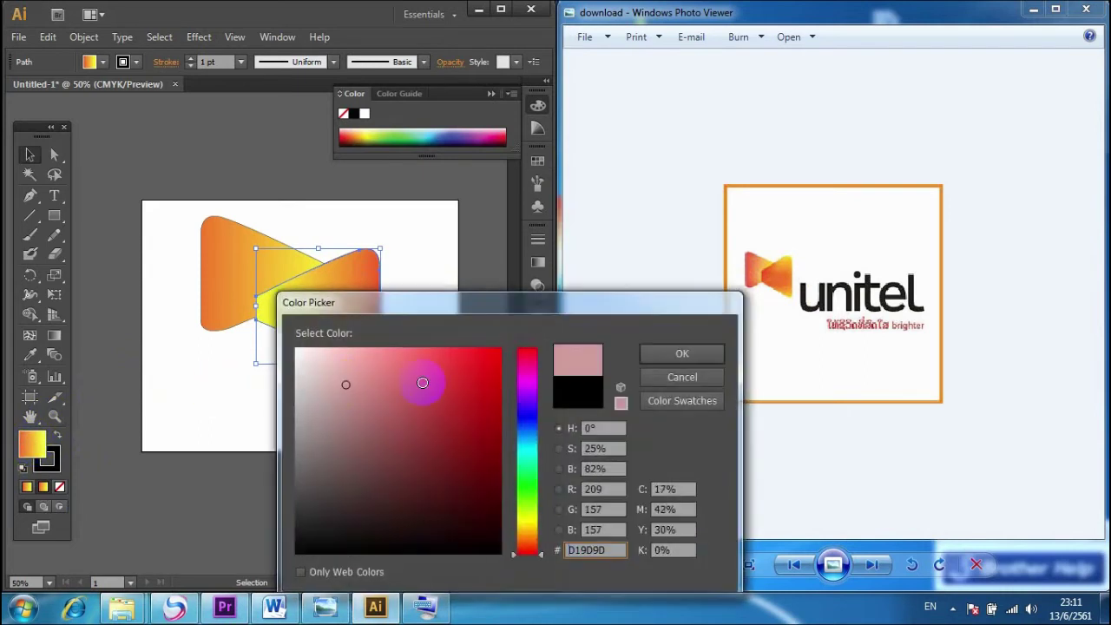
click(653, 356)
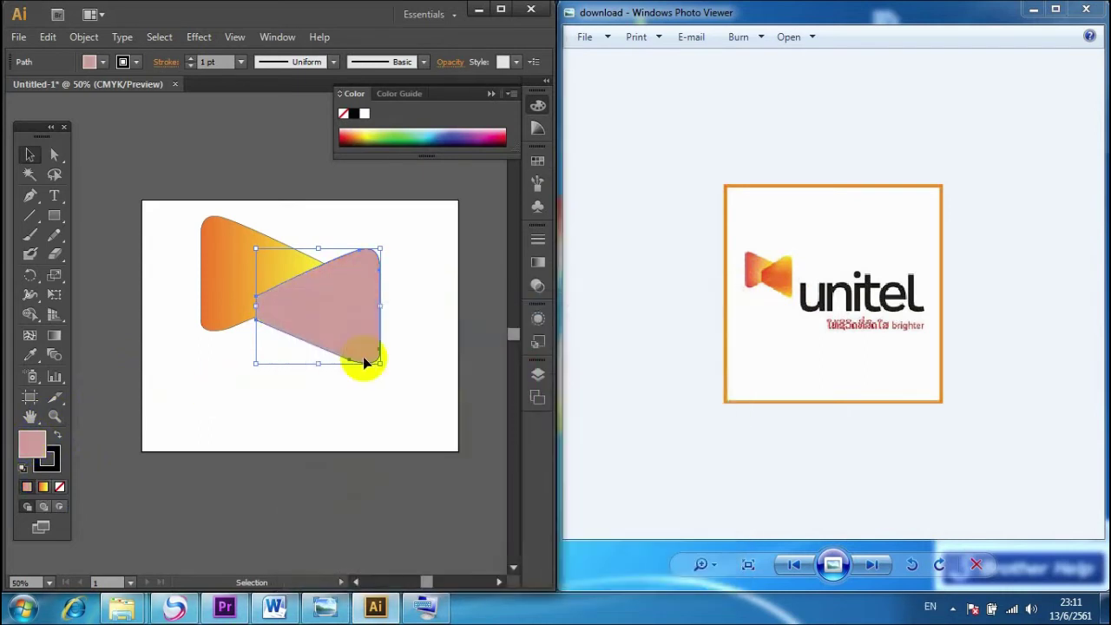
Step: Apply the linear gradient to the right-hand shape, move its red stop to 51.22%, and add a yellow stop at 2.46%
click(43, 487)
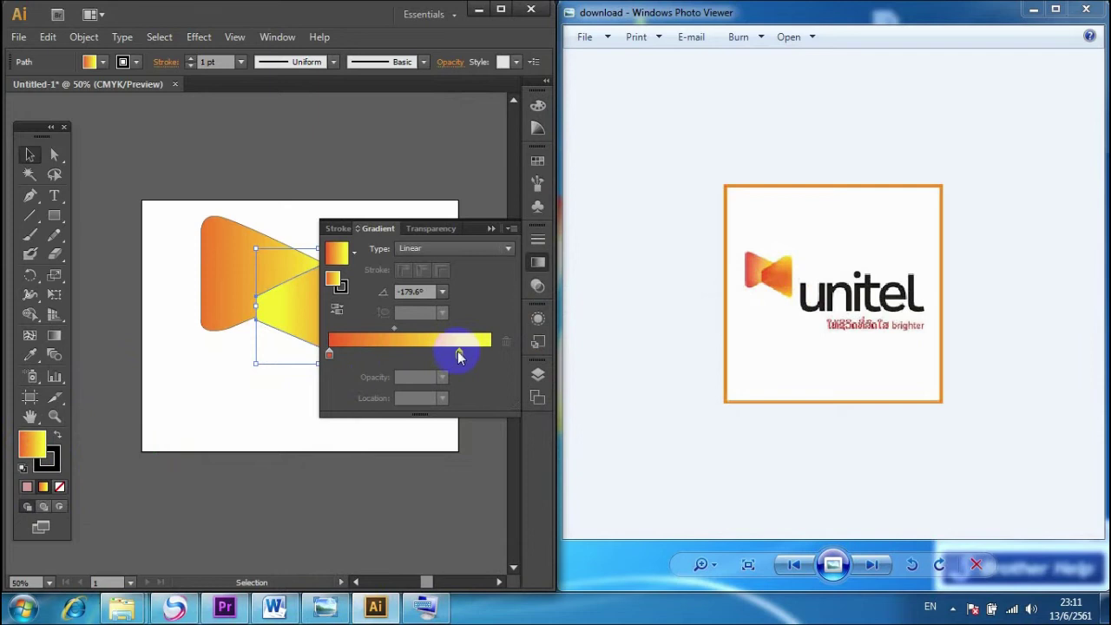
drag(330, 354, 415, 356)
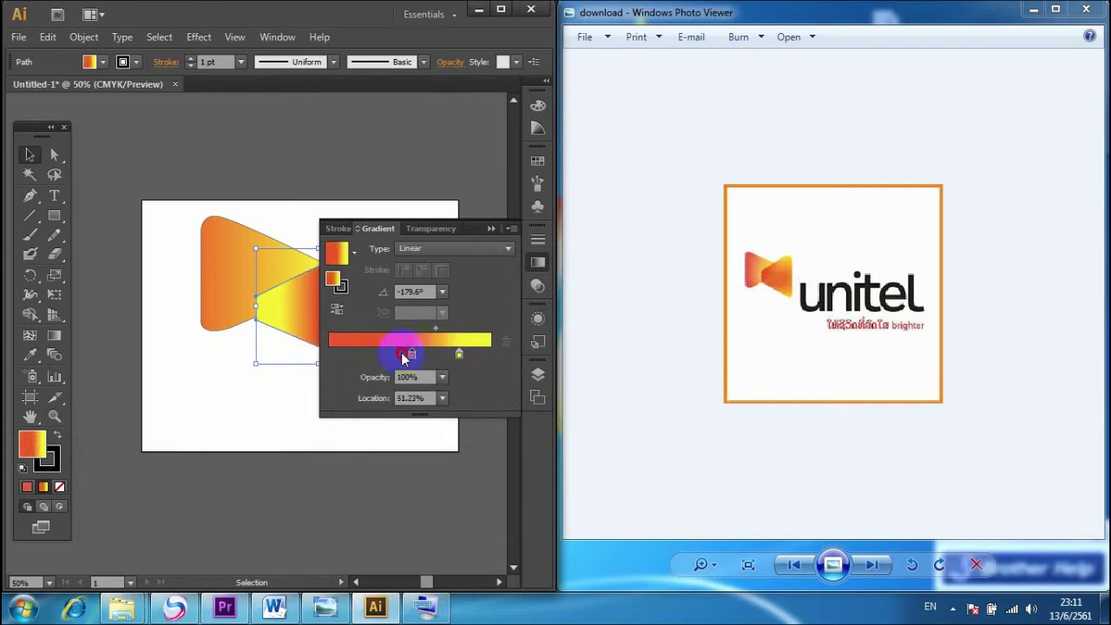
click(333, 355)
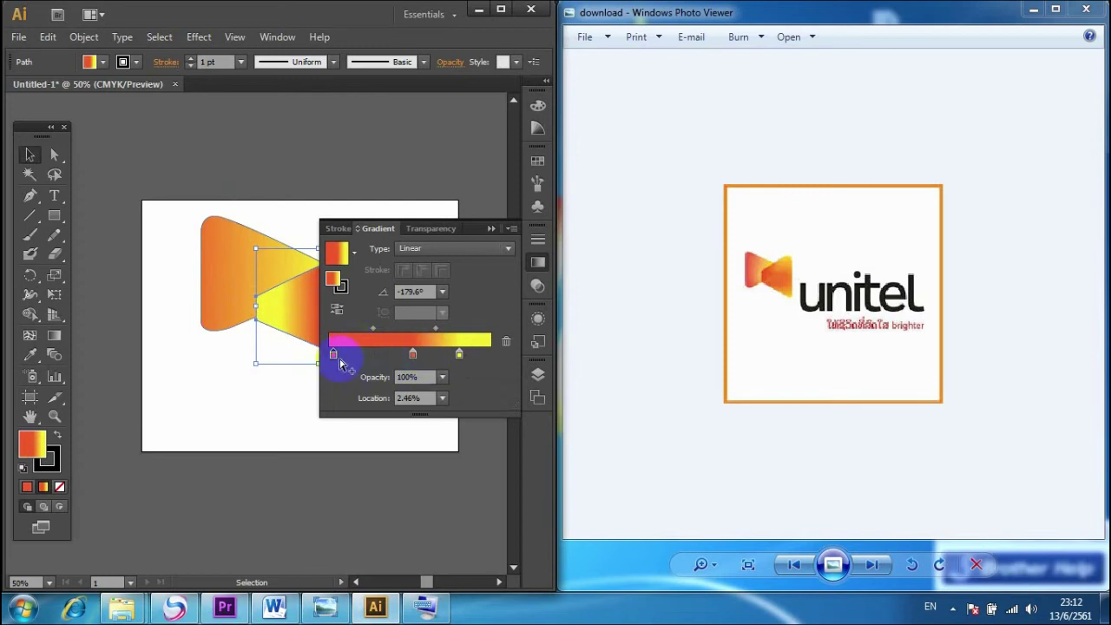
double_click(333, 354)
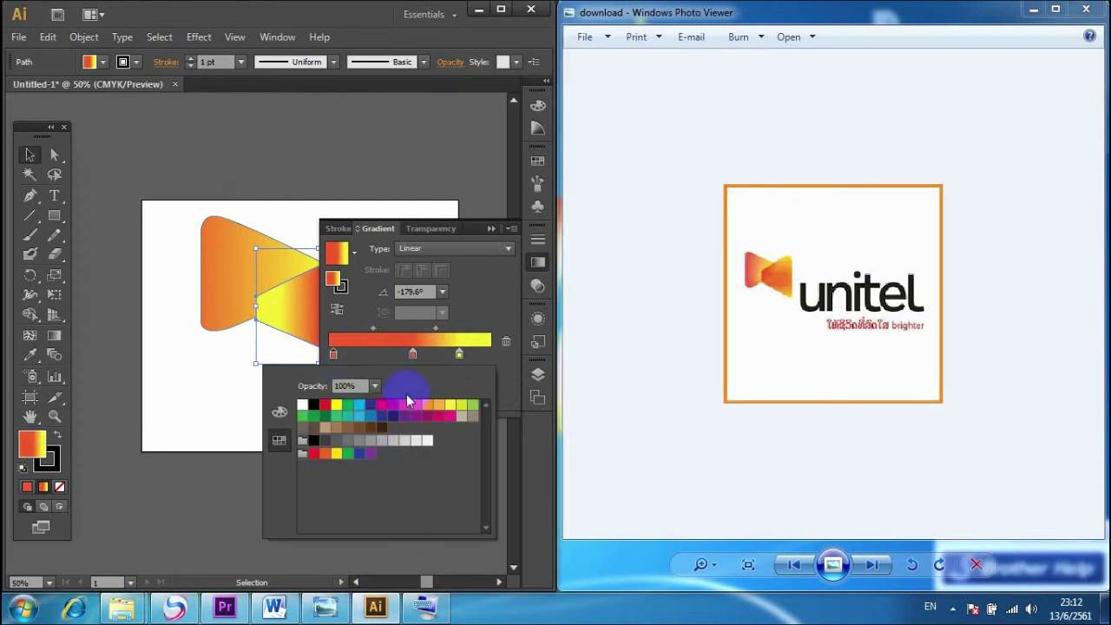
click(450, 408)
click(244, 345)
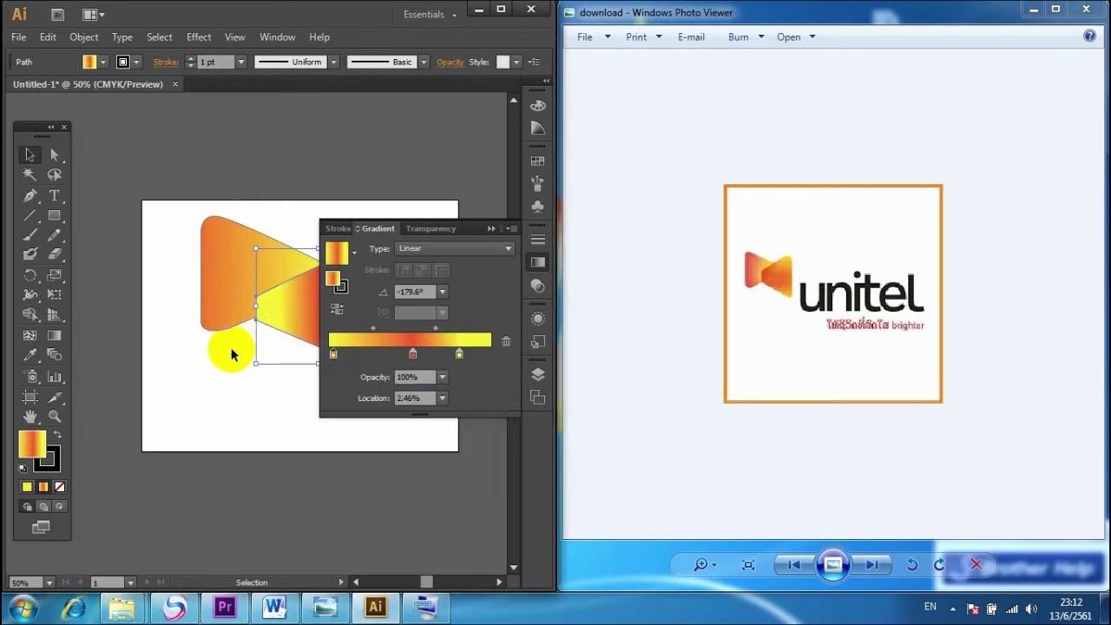
click(492, 229)
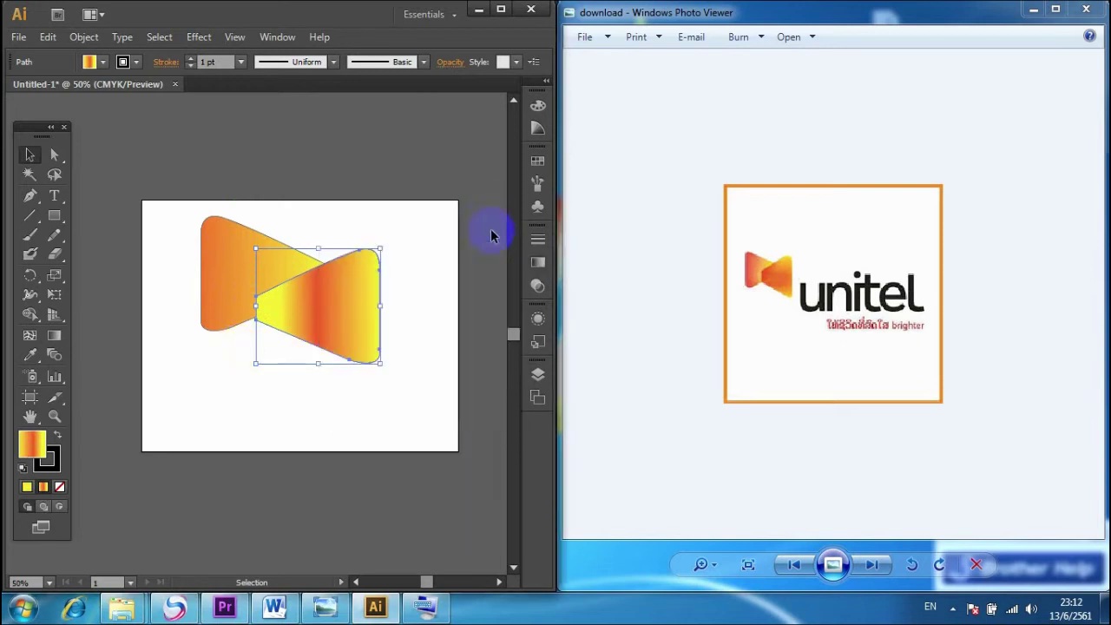
Step: Redirect the right-hand shape's gradient vertically so the red band runs horizontally through its middle, and deselect the shape
click(53, 335)
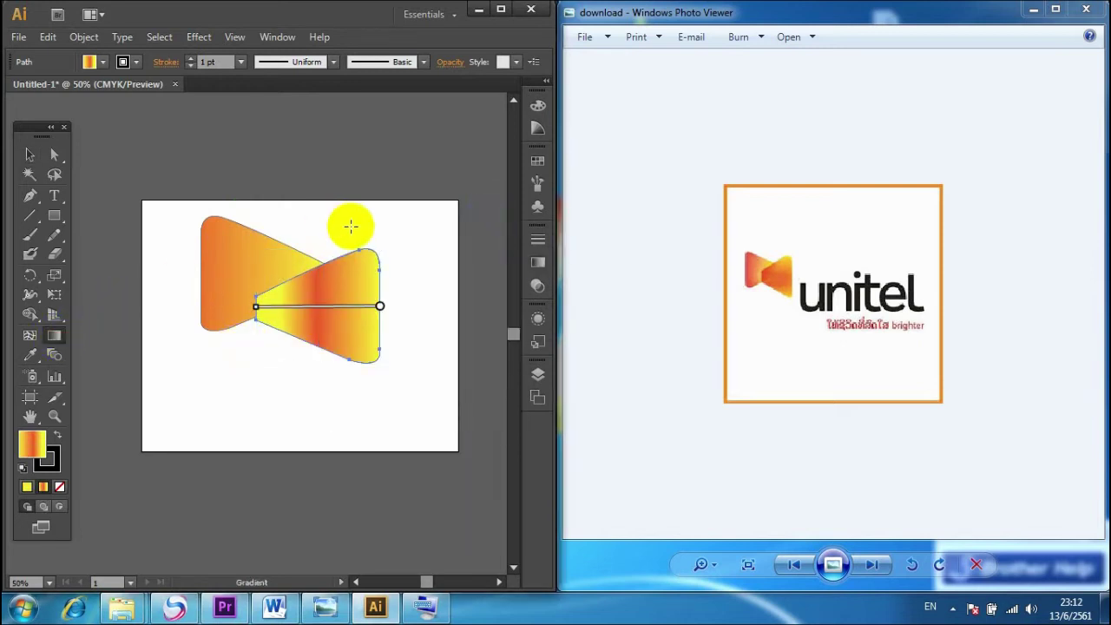
drag(356, 218, 356, 390)
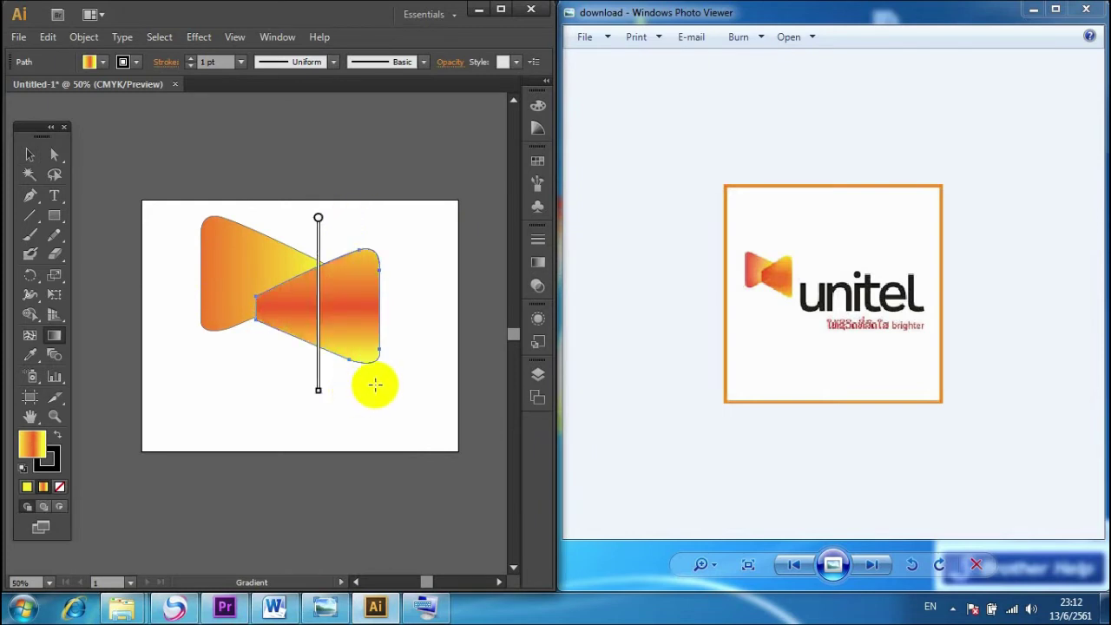
drag(335, 322, 322, 310)
click(31, 155)
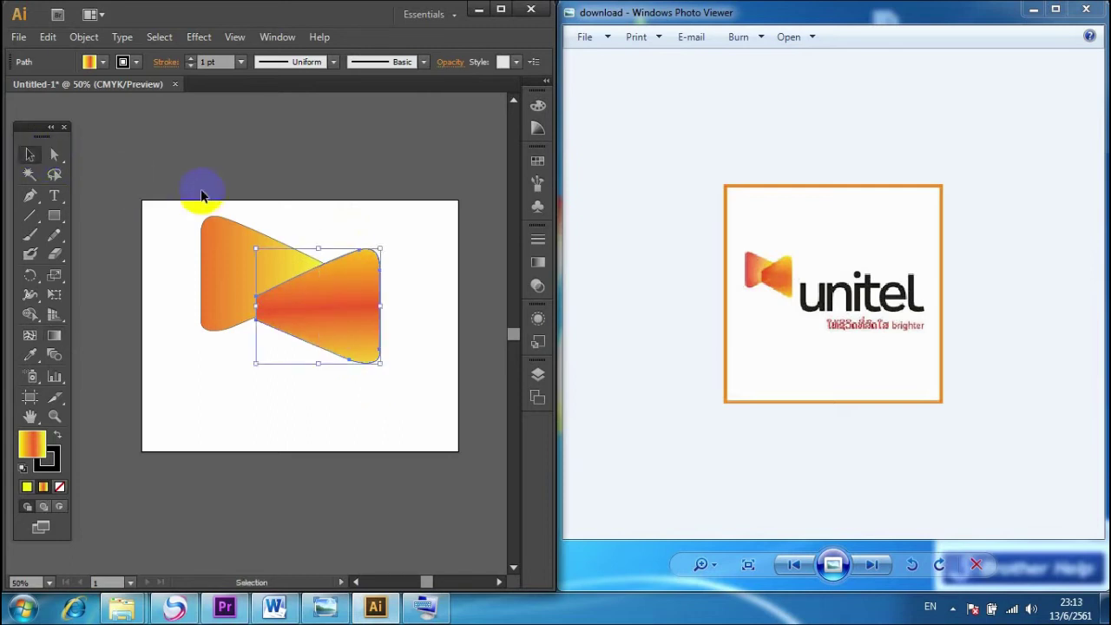
click(278, 214)
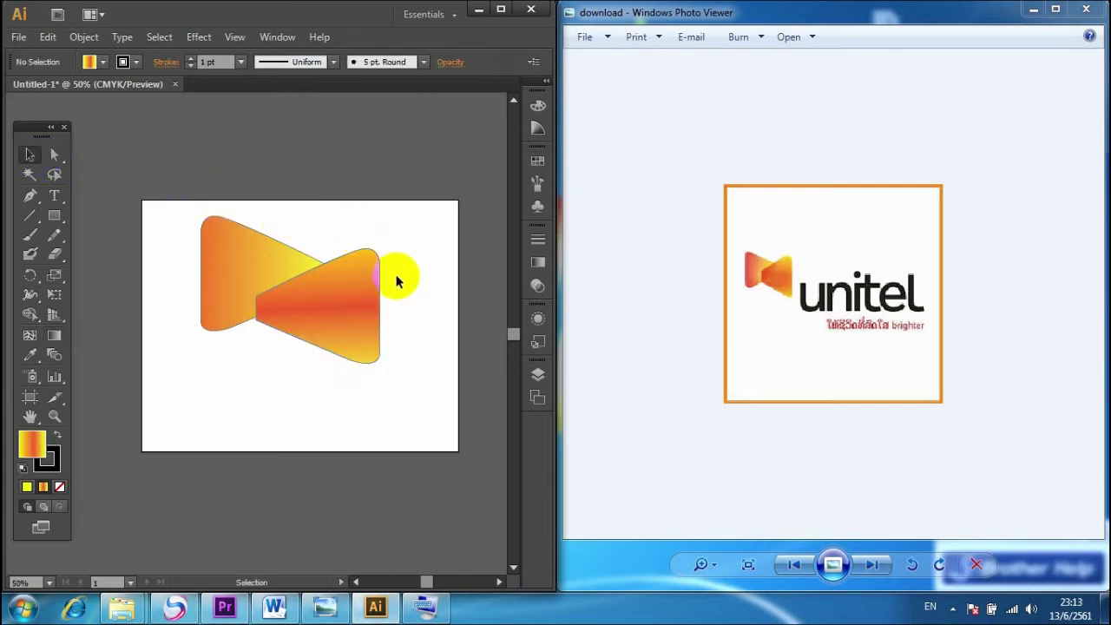
click(211, 180)
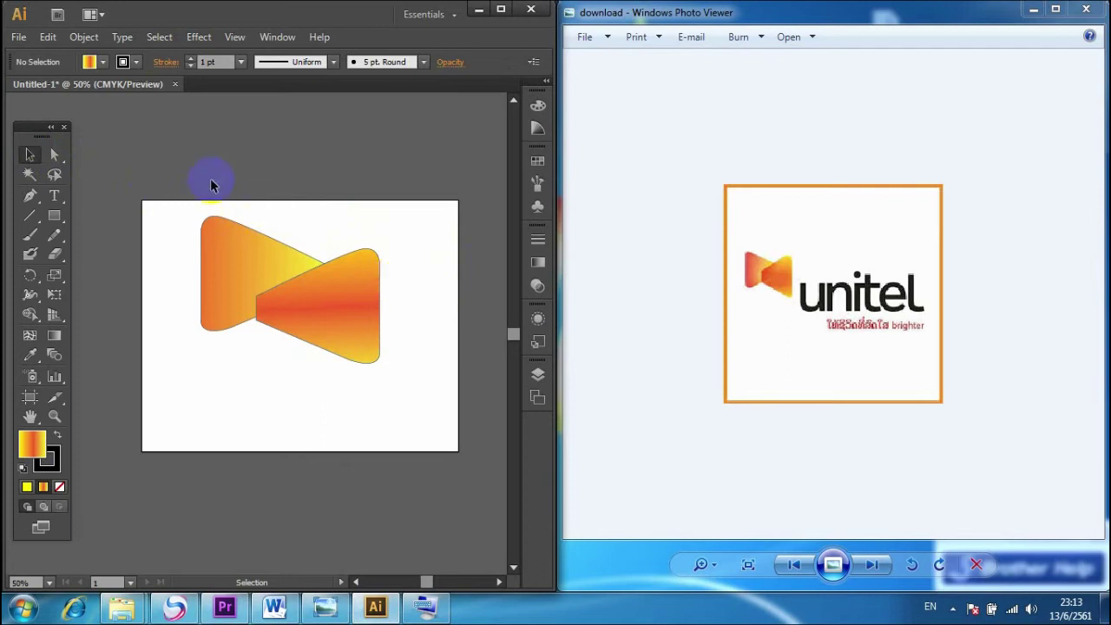
Step: Remove the black stroke from both bow-tie shapes
drag(153, 199, 466, 335)
click(49, 461)
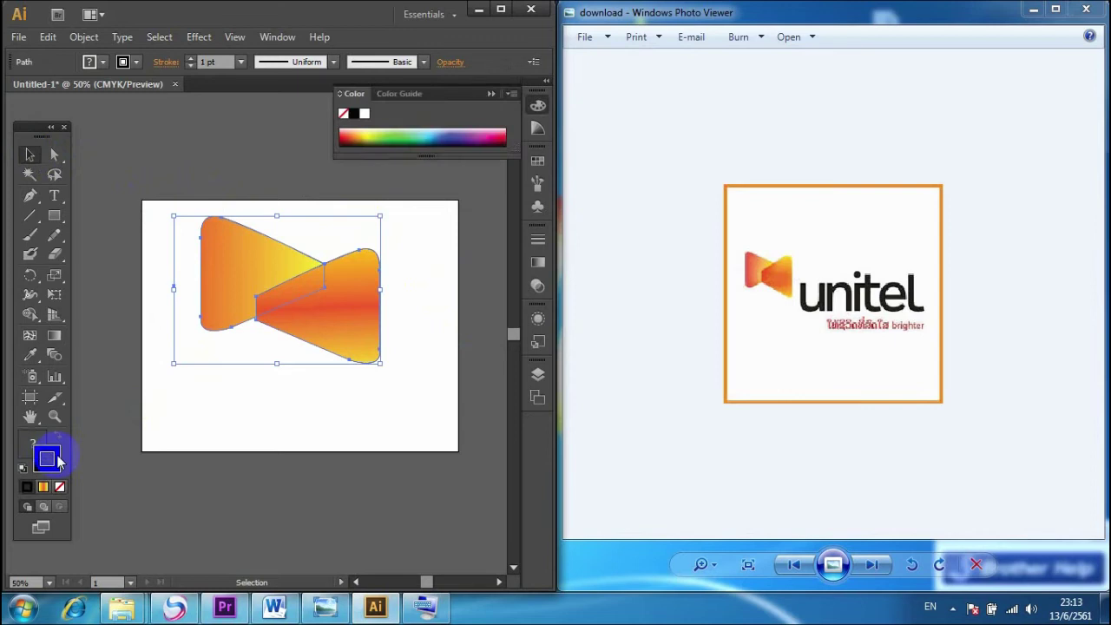
click(59, 486)
click(194, 425)
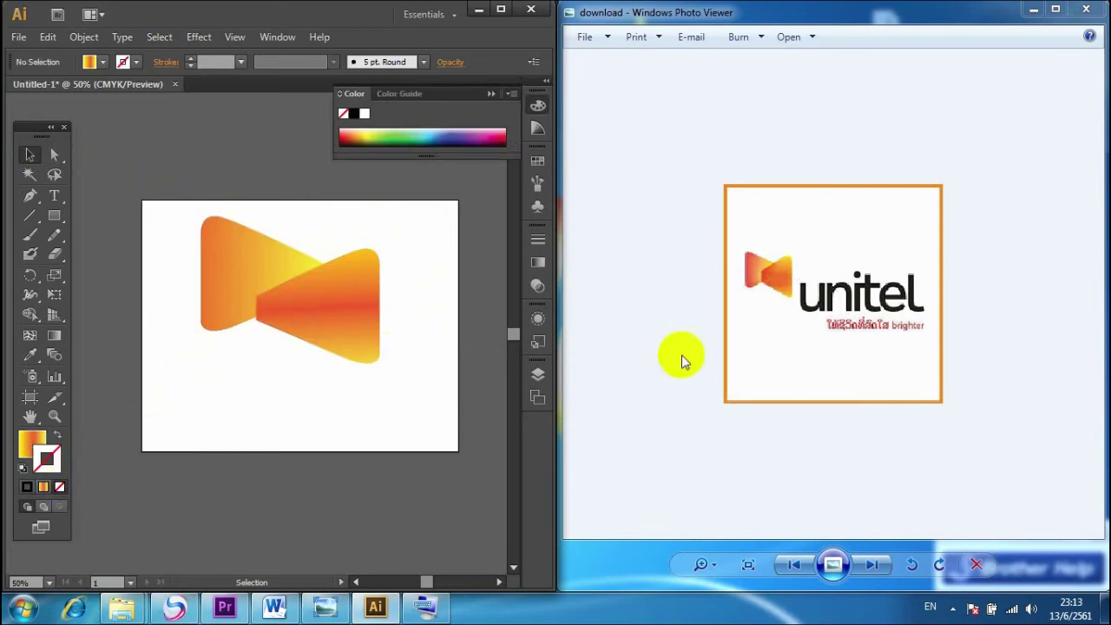
Step: Set the font for new text to Arial Bold
click(348, 130)
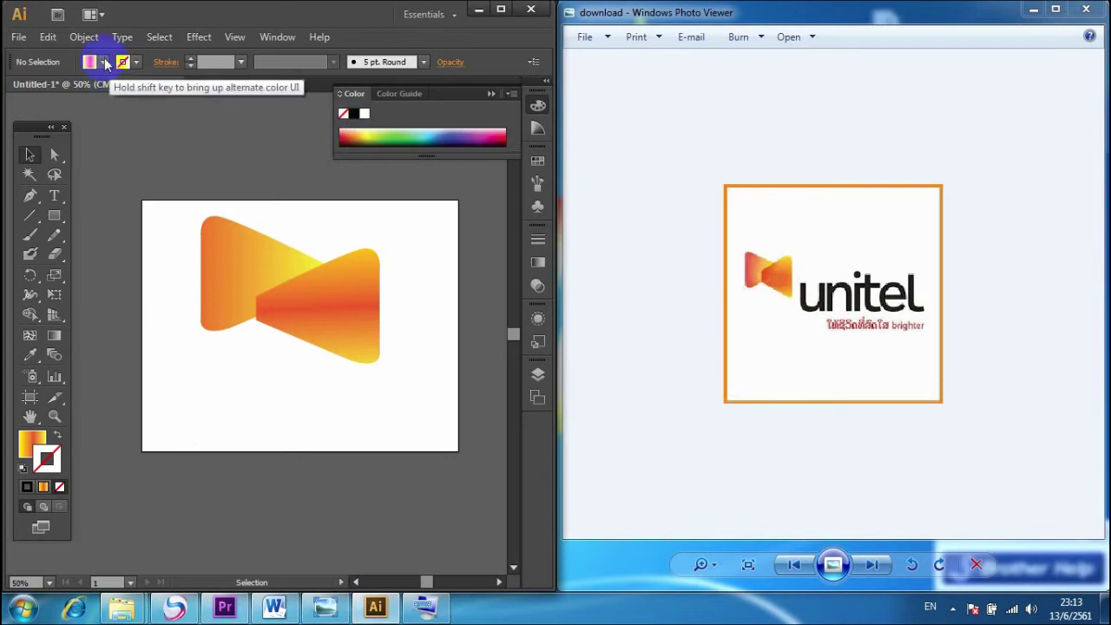
click(124, 38)
mouse_move(144, 55)
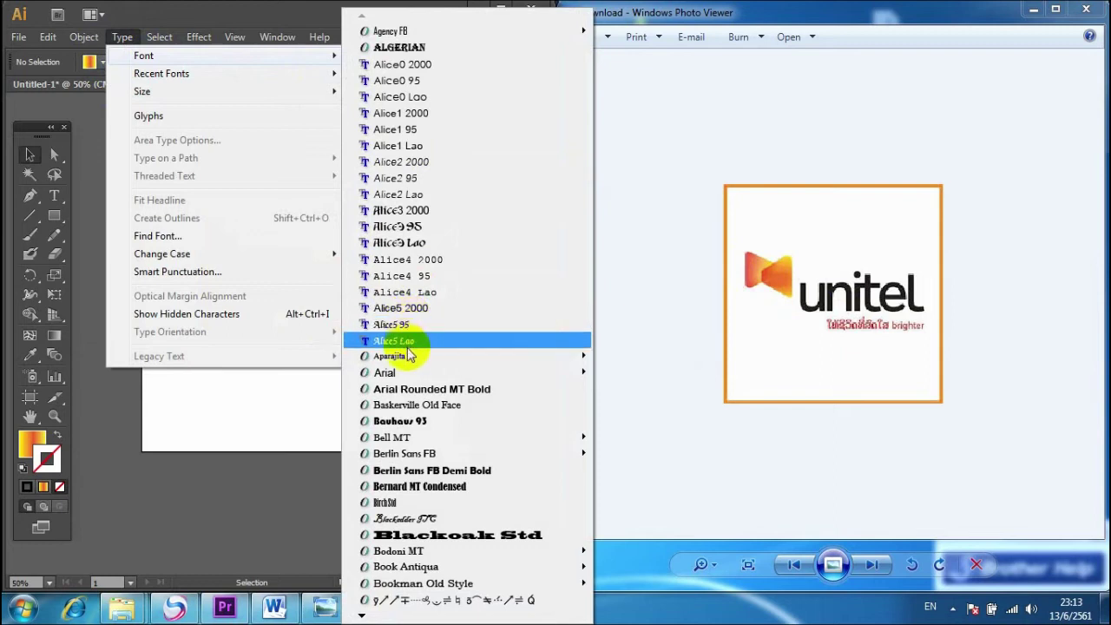
mouse_move(410, 379)
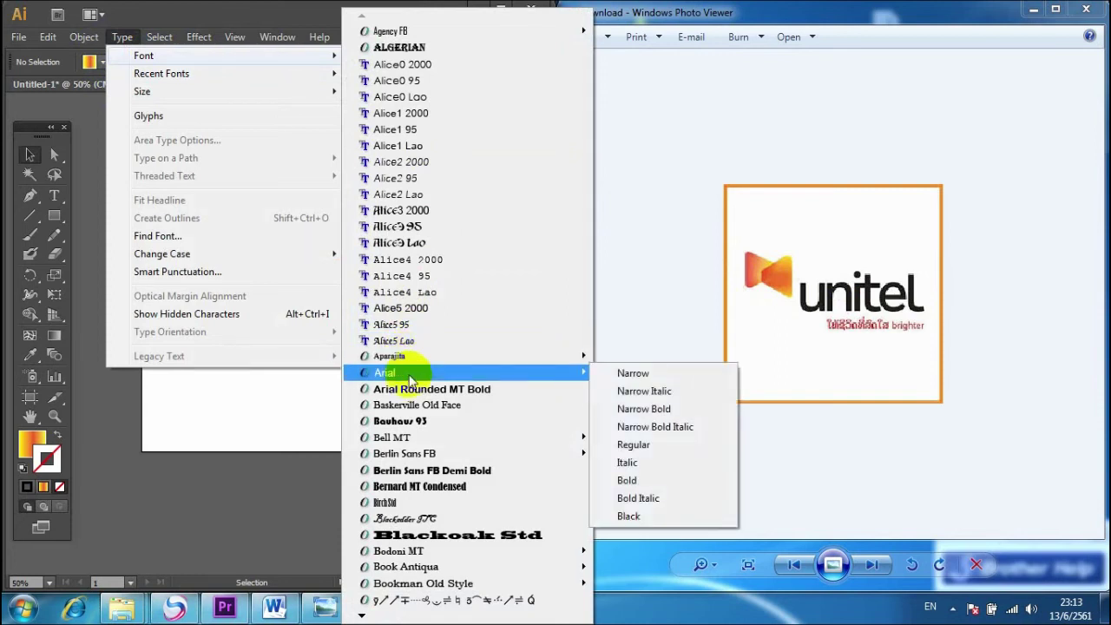
click(639, 481)
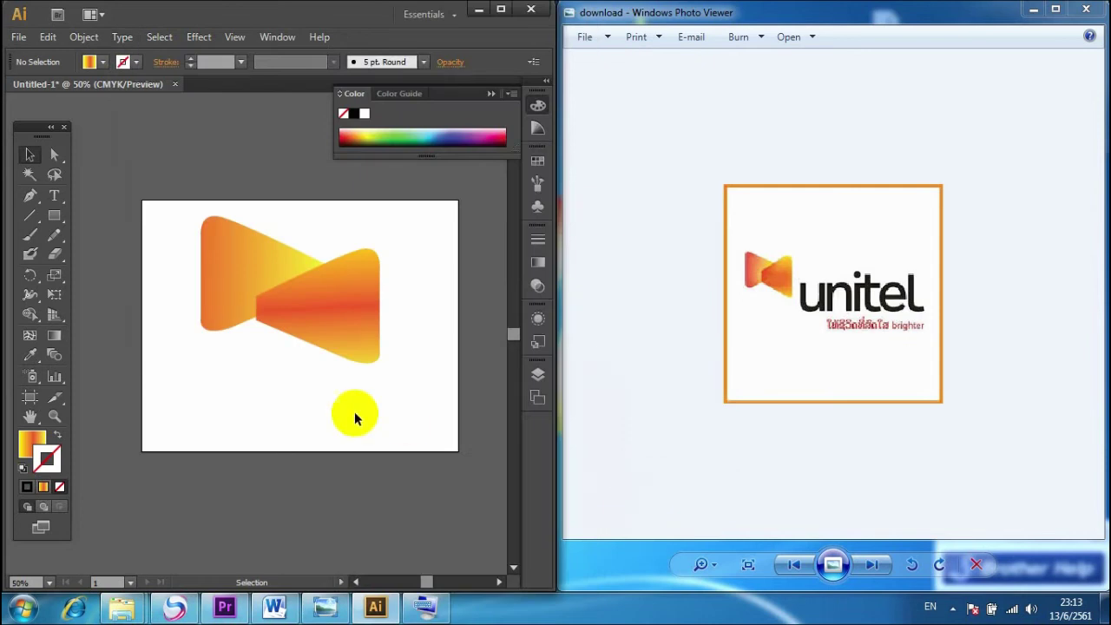
Step: Add the text "Unitle" below the bow tie and scale it up to about a quarter of the artboard's width
click(59, 192)
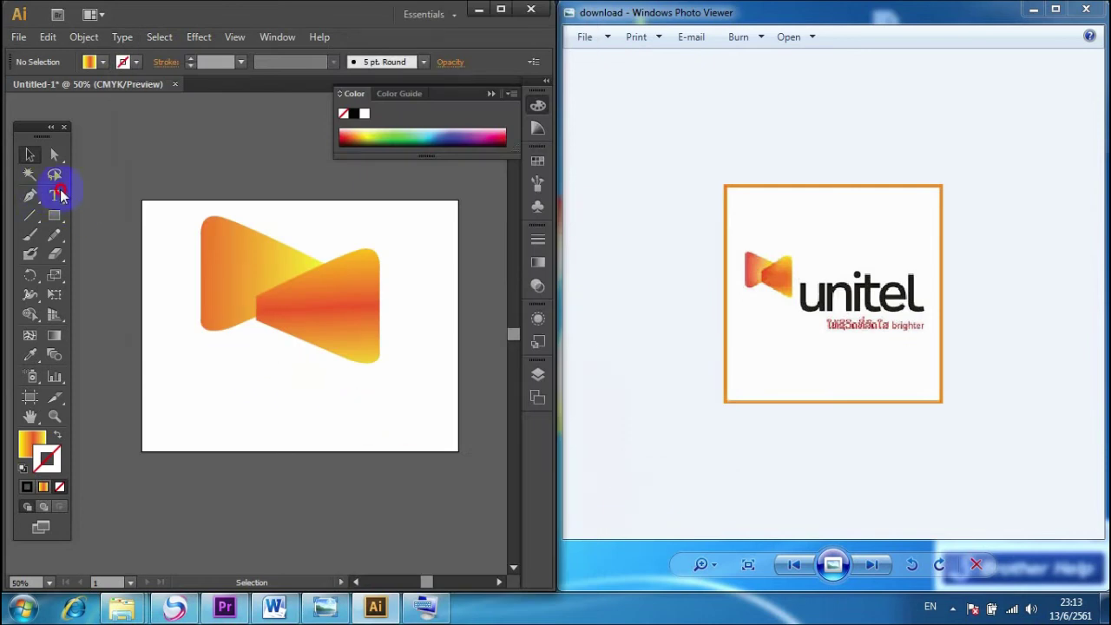
click(237, 401)
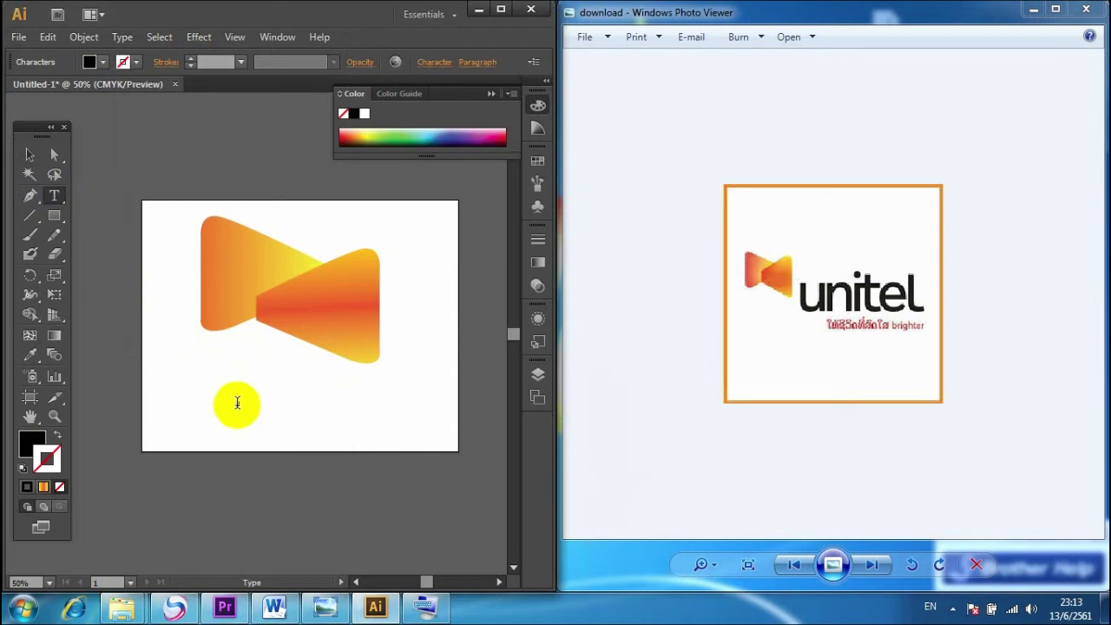
text(u)
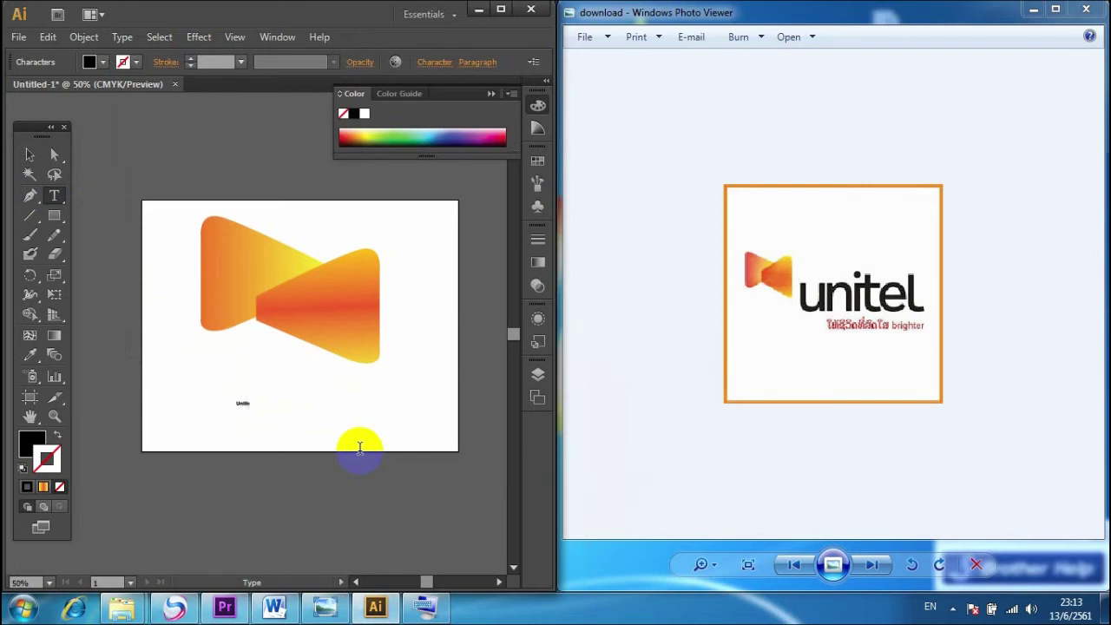
click(30, 155)
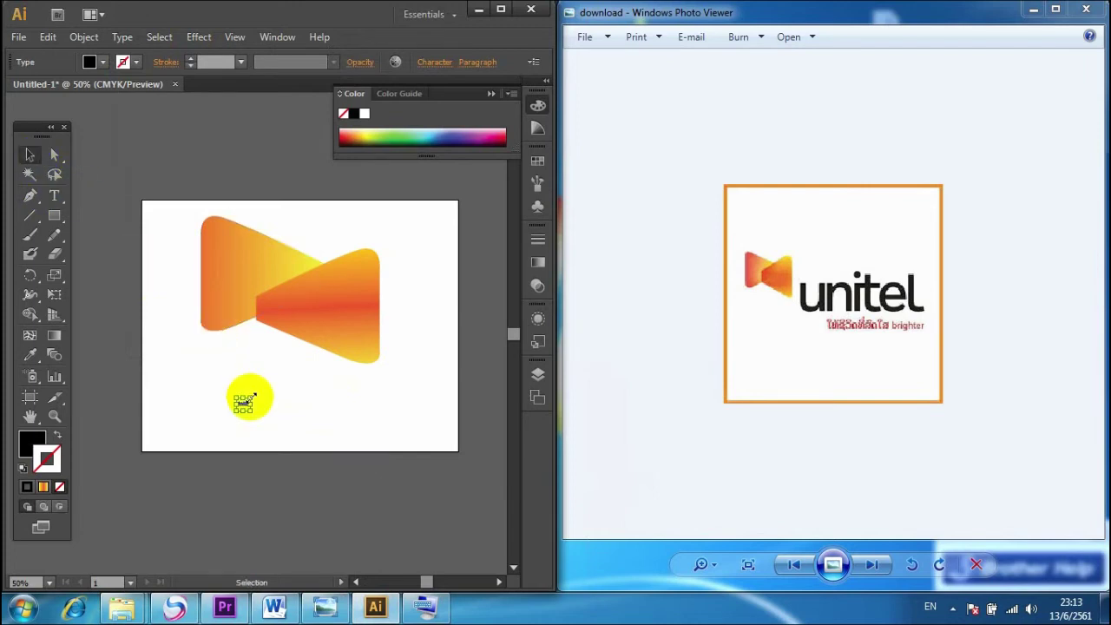
drag(254, 395, 305, 371)
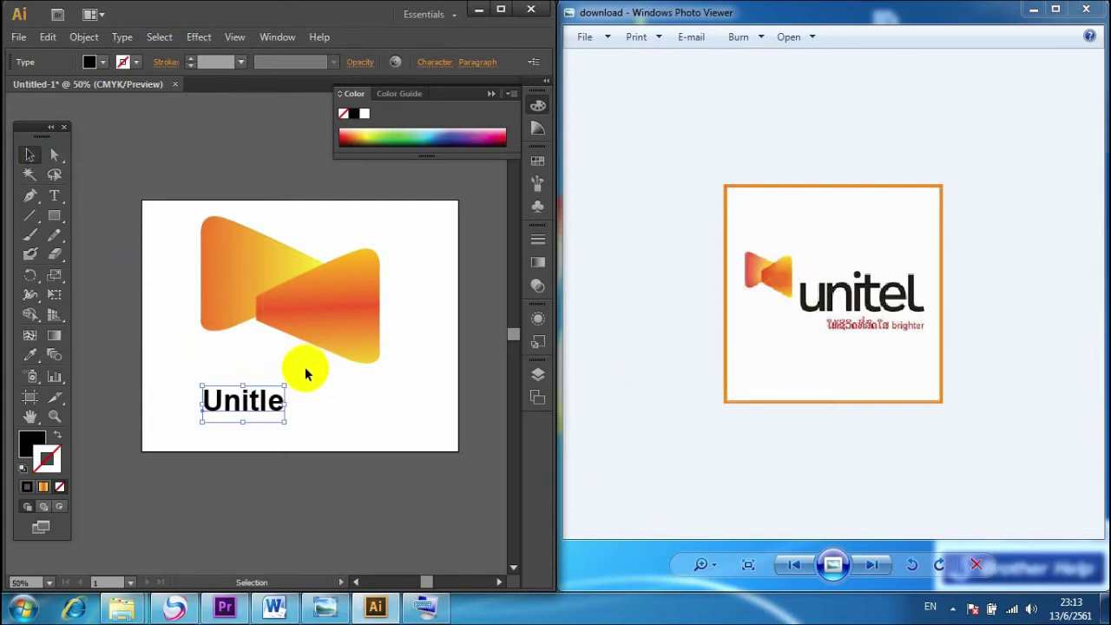
Step: Enlarge the "Unitle" text about its centre to roughly half the artboard's width
click(295, 375)
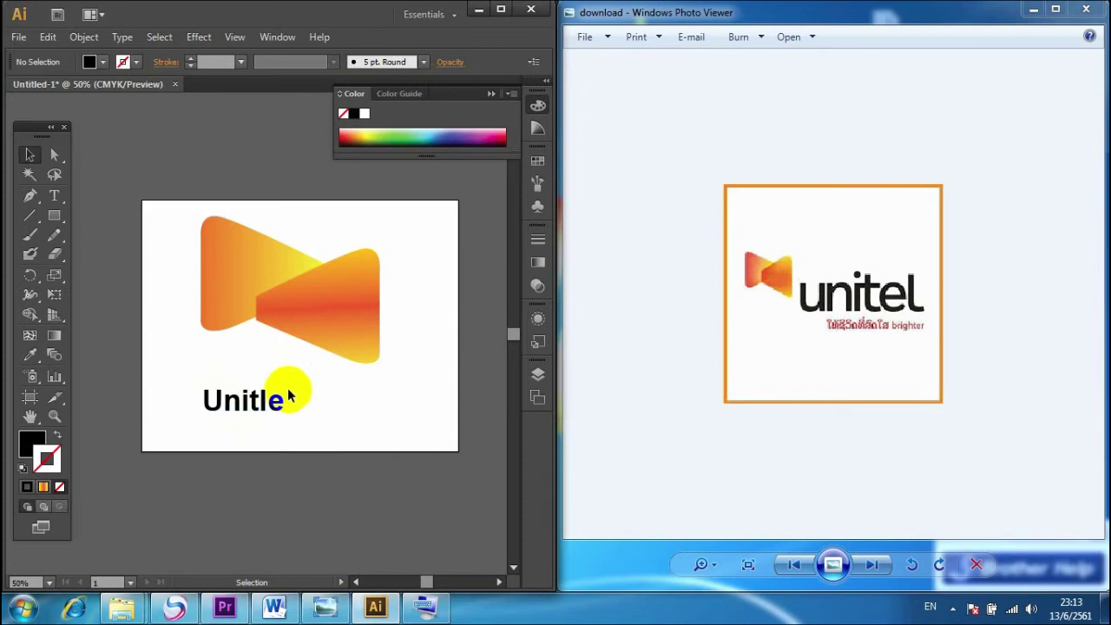
click(272, 396)
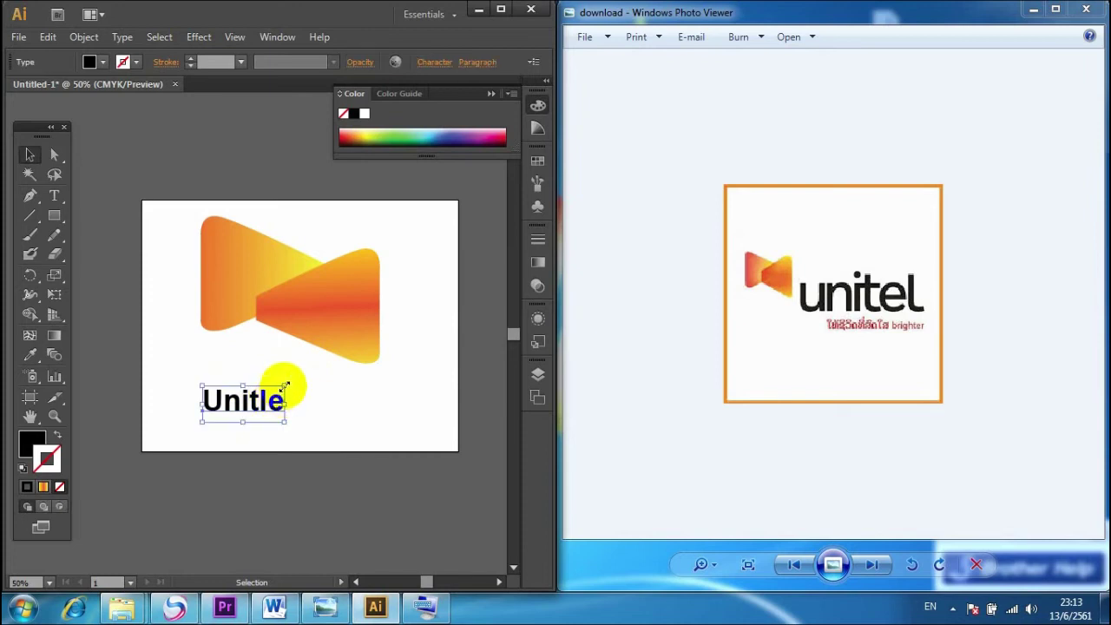
drag(290, 385, 325, 368)
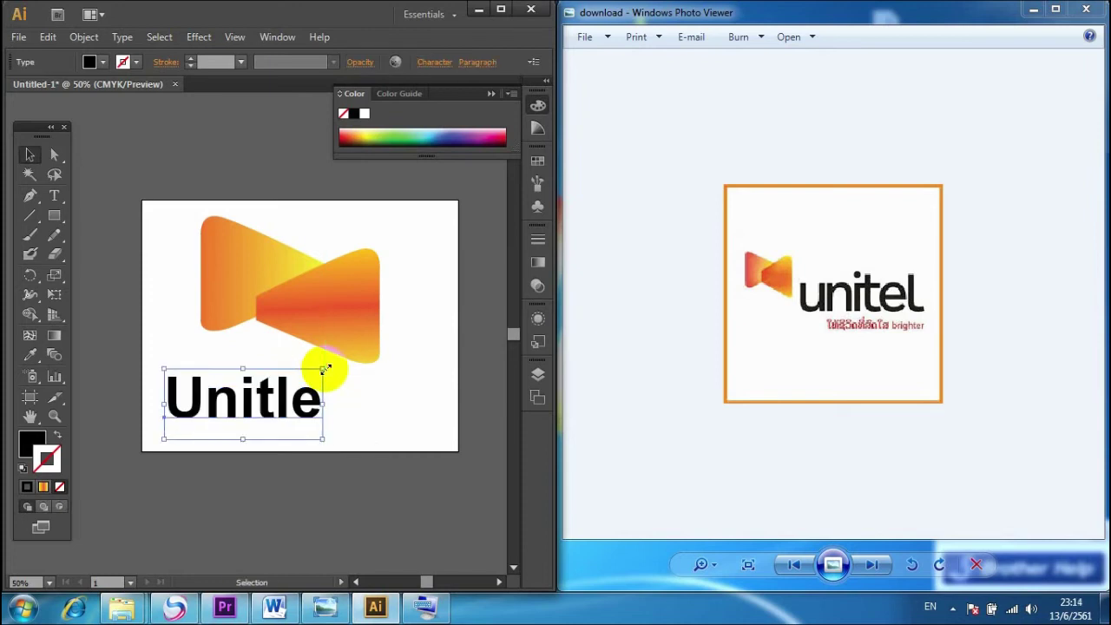
Step: Move the wordmark to the artboard's lower right and shift both bow-tie shapes toward its left edge
drag(255, 409, 392, 404)
drag(161, 205, 317, 310)
click(406, 279)
drag(395, 382, 375, 383)
Step: Replace the capital "U" of the wordmark with a lowercase "u" and finish editing the text
click(52, 198)
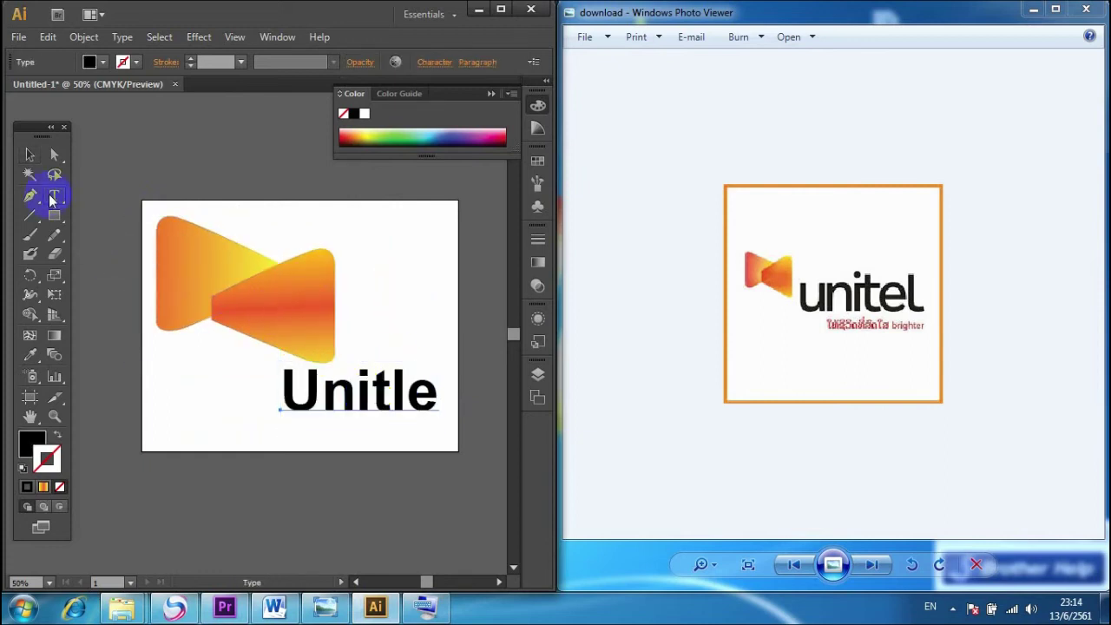
click(317, 417)
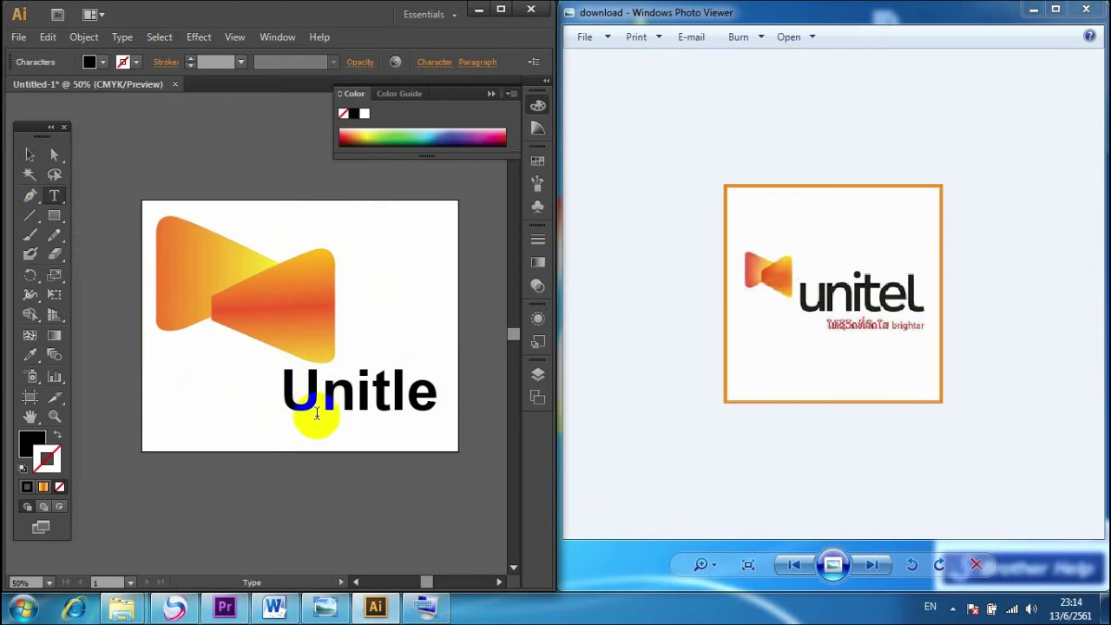
key(BackSpace)
text(u)
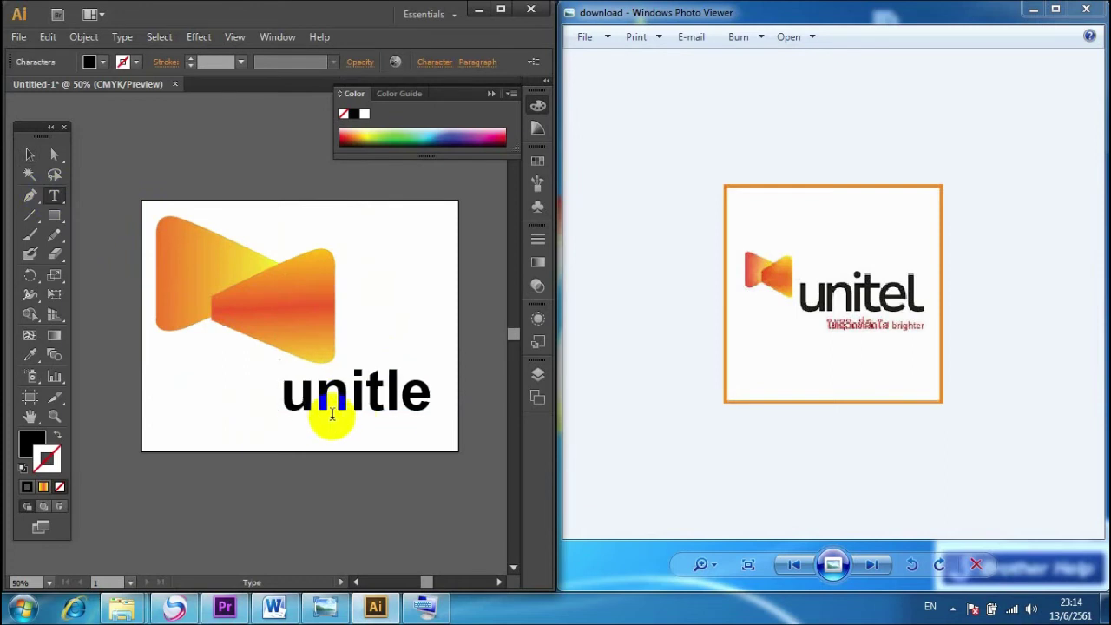
click(441, 390)
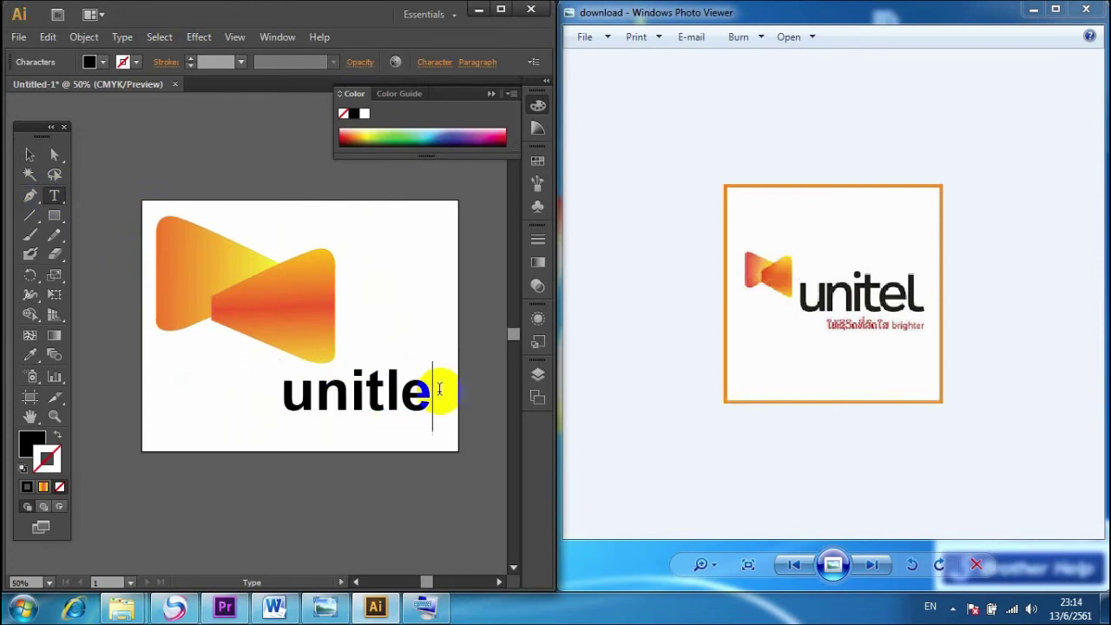
click(29, 157)
Step: Add the tagline "ໃຫ້ຊີວິດທີສົດໃສ brigther" as a new text line below the wordmark, in a font that supports Lao script
click(54, 195)
click(291, 430)
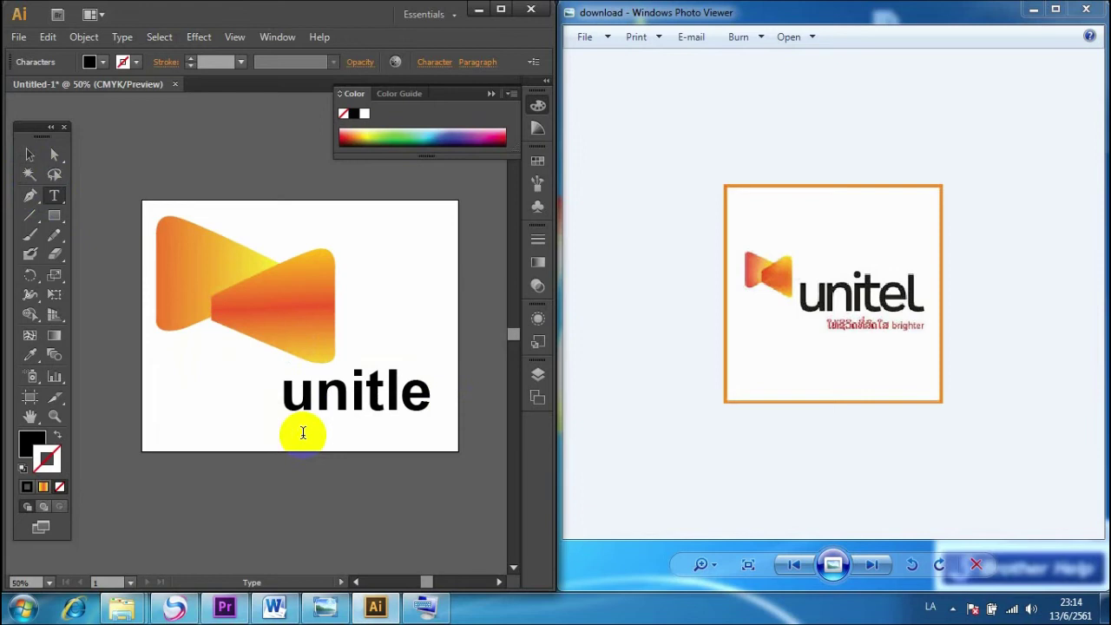
click(303, 432)
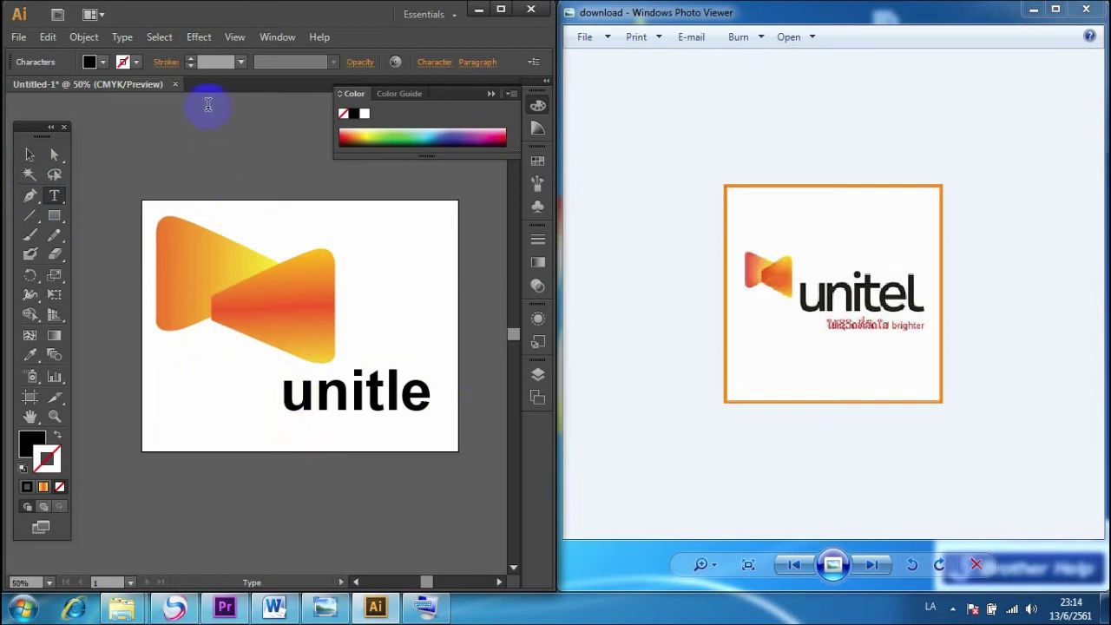
click(127, 39)
mouse_move(147, 55)
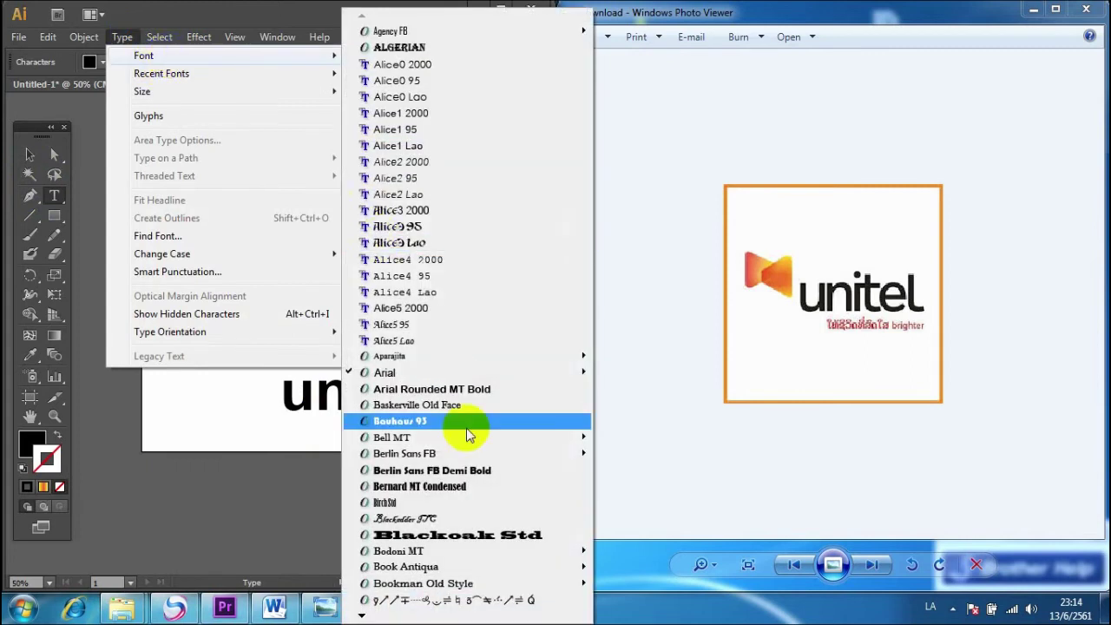
scroll(466, 434, down, 7)
scroll(466, 434, down, 15)
scroll(466, 434, down, 13)
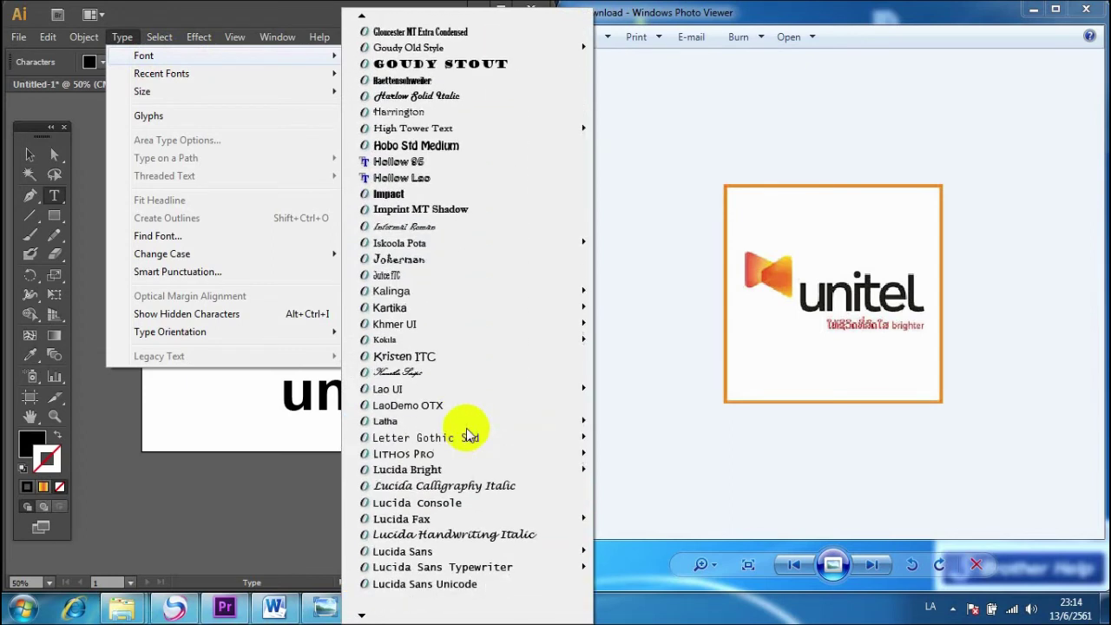
scroll(466, 434, down, 10)
scroll(467, 434, down, 7)
key(Up)
key(Up)
key(Up)
key(Up)
key(Escape)
key(Escape)
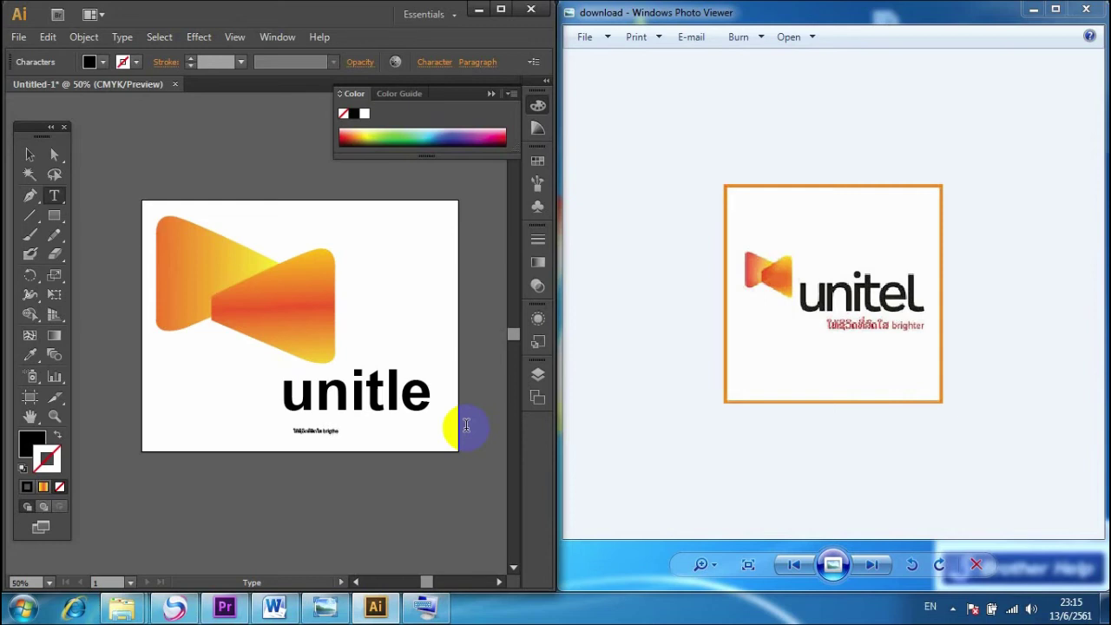
Step: Scale the tagline up to about the wordmark's width, positioned directly beneath it, and deselect it
click(29, 154)
click(339, 429)
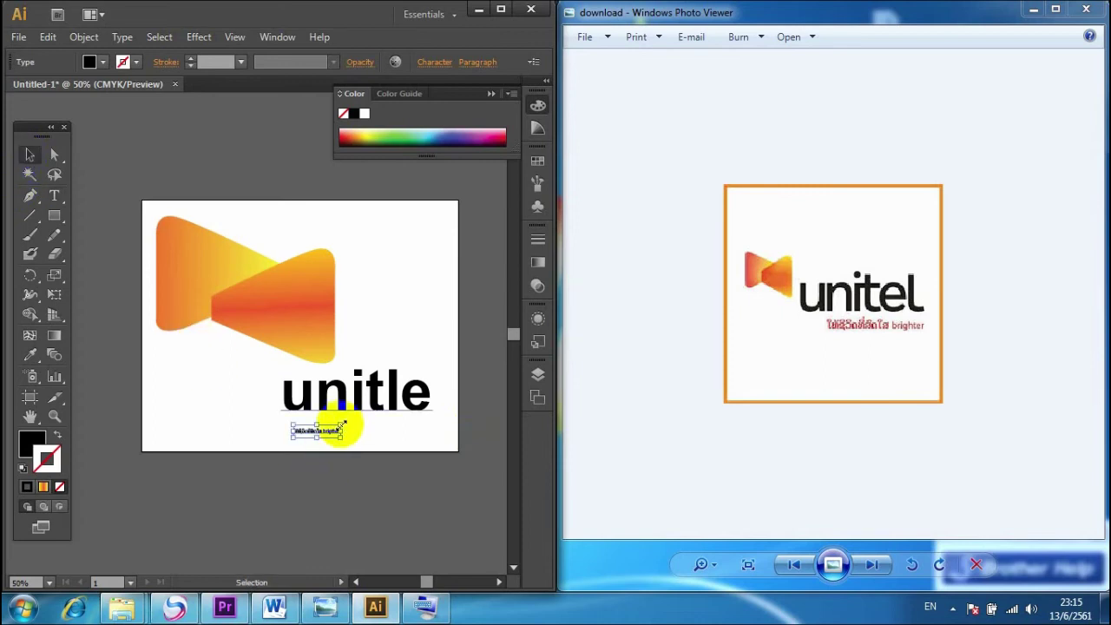
drag(342, 426, 399, 429)
click(489, 386)
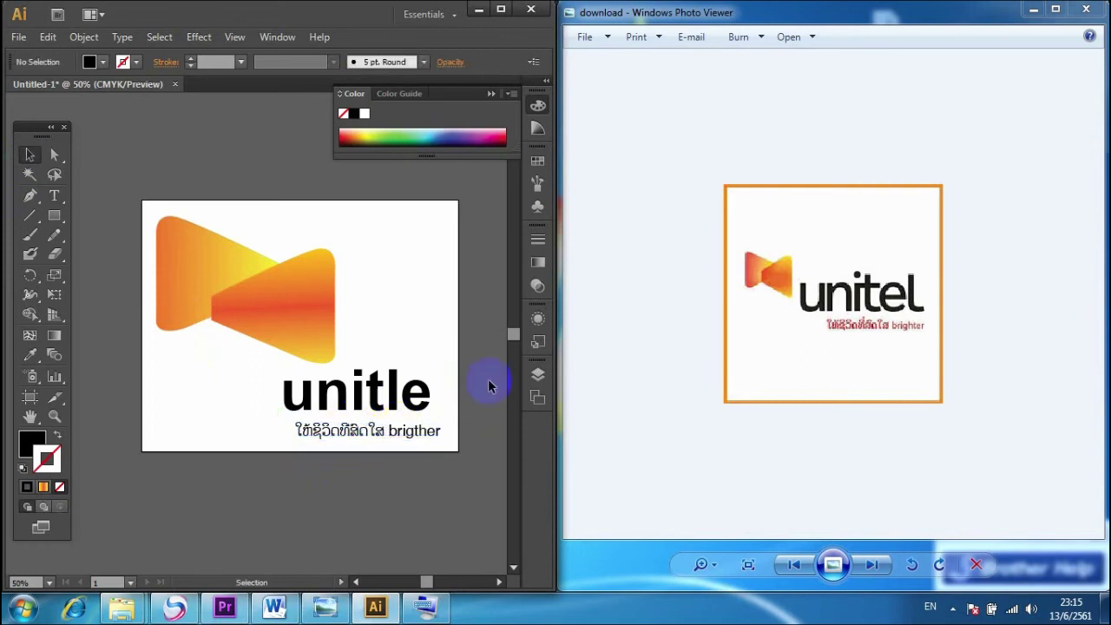
Step: Fill the tagline text with bright red, hex E82D0F, and deselect it
click(426, 432)
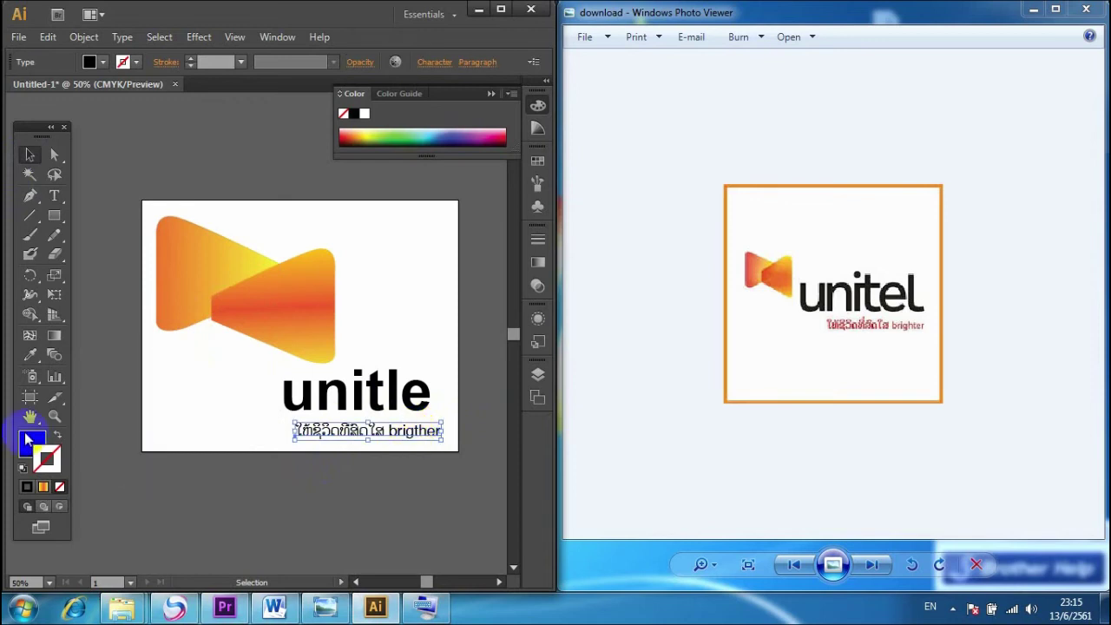
double_click(28, 439)
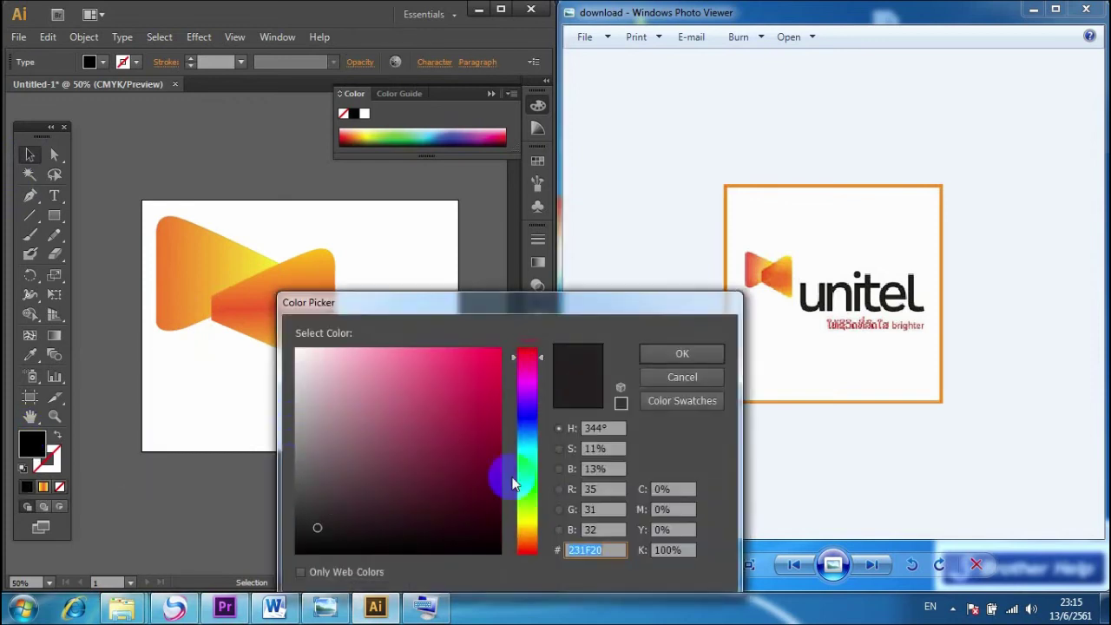
click(521, 556)
click(489, 366)
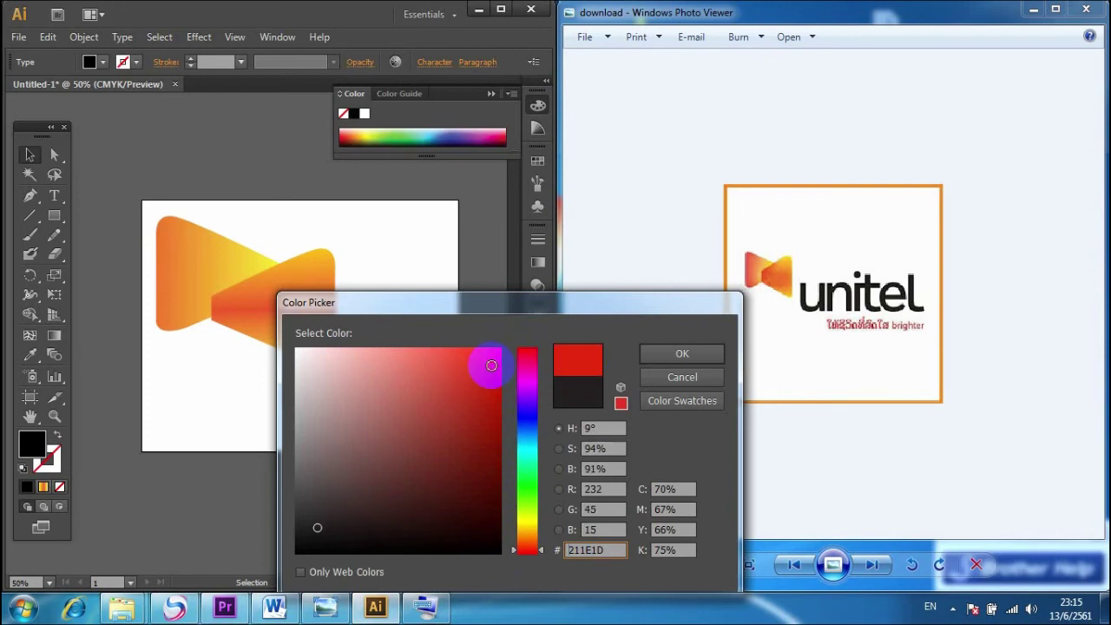
click(664, 353)
click(632, 311)
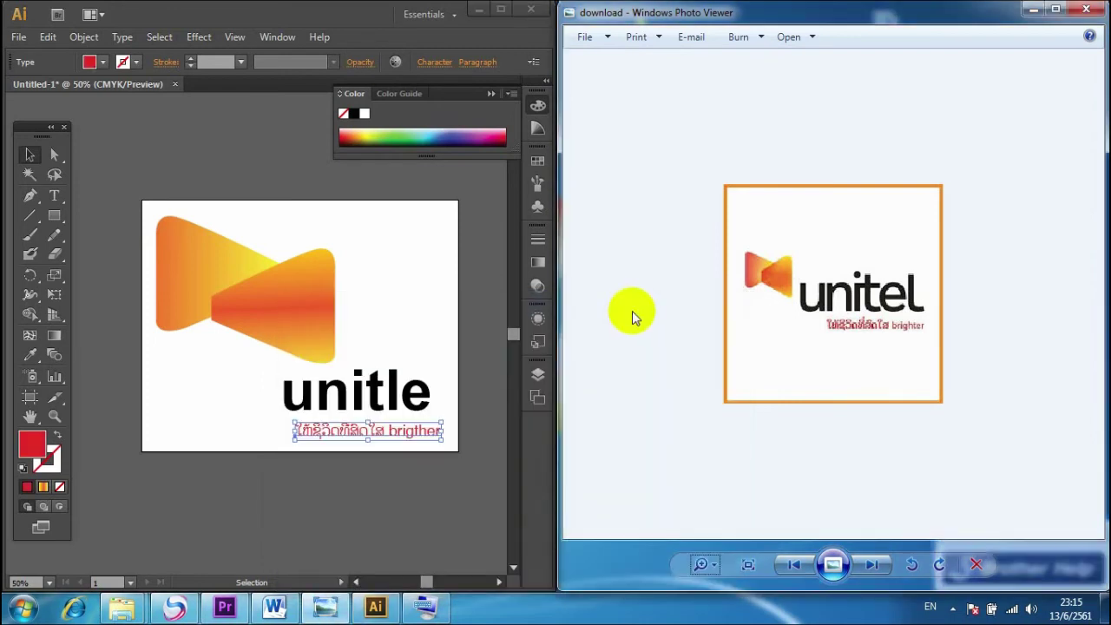
click(426, 473)
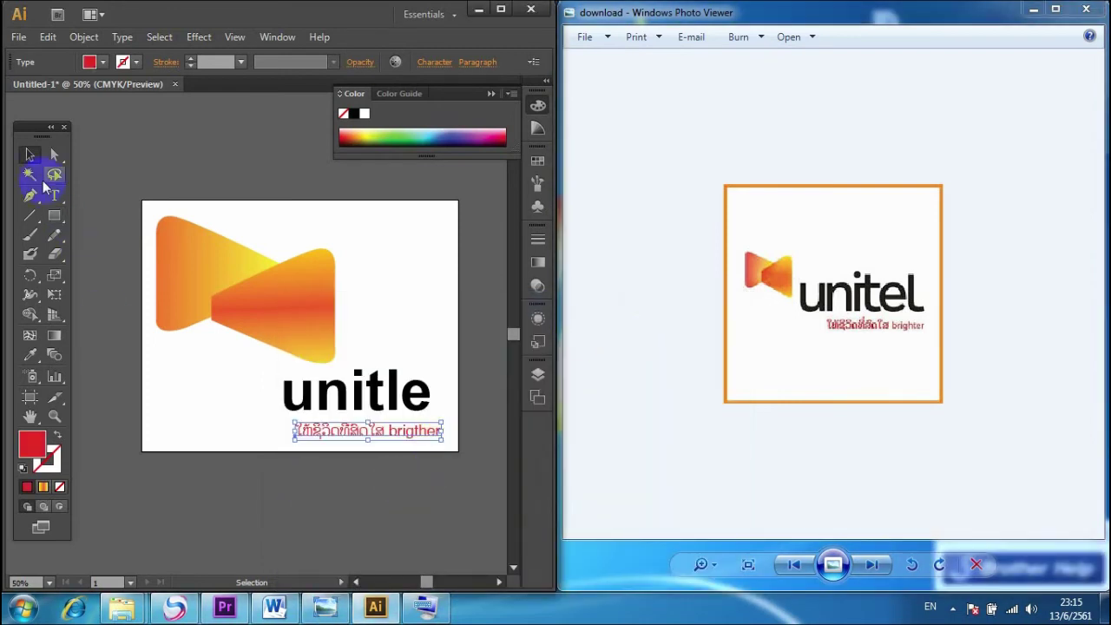
click(152, 151)
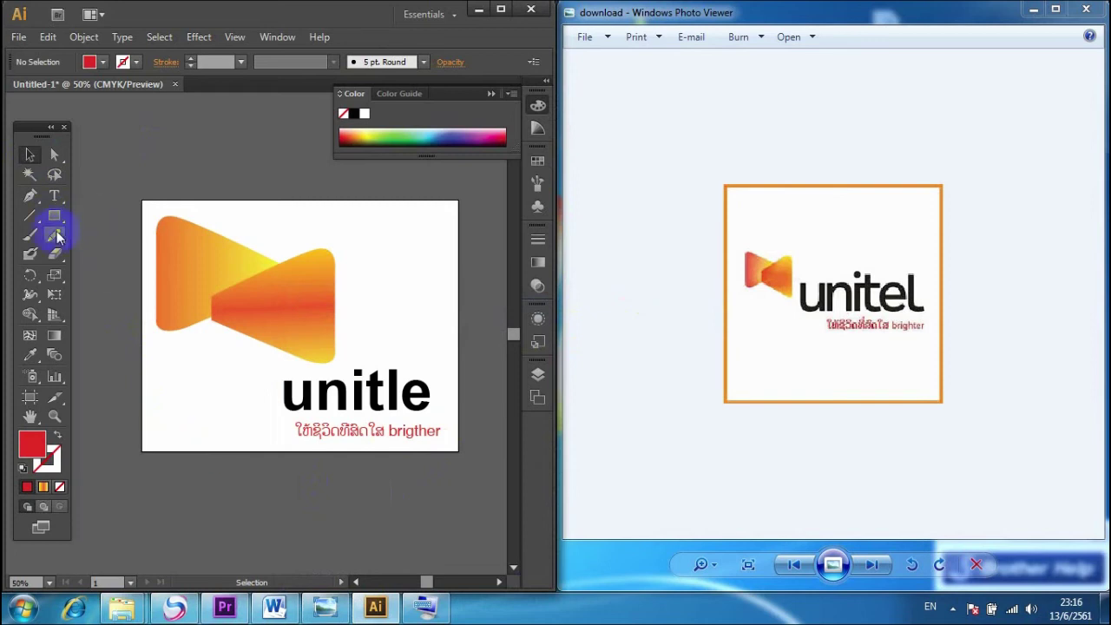
Step: Draw a rectangle just inside the artboard's edges, with no fill and a red stroke
drag(52, 216, 83, 221)
mouse_move(146, 205)
mouse_down()
mouse_move(412, 430)
mouse_move(454, 448)
mouse_up()
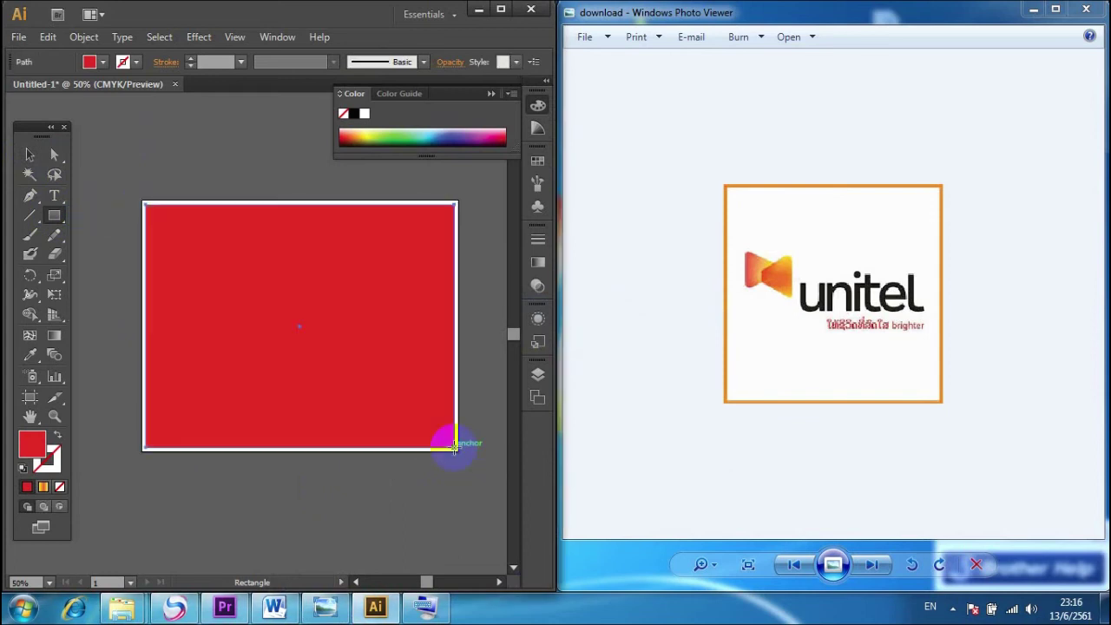
click(59, 487)
key(x)
click(27, 487)
click(29, 152)
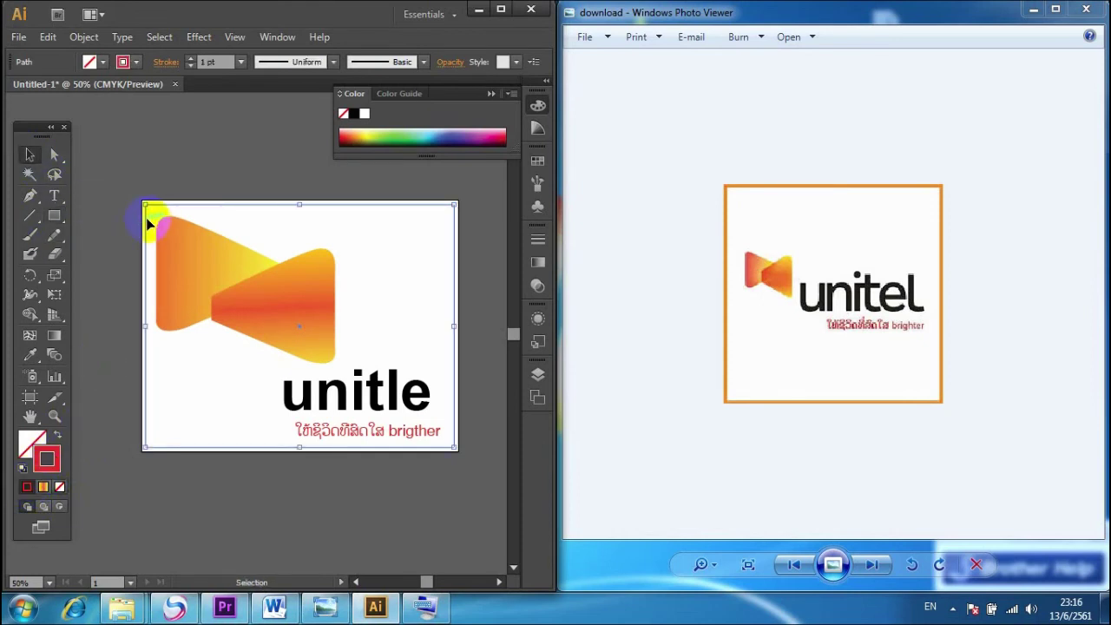
Step: Change the border rectangle's stroke colour to orange, like the frame of the reference logo
click(47, 459)
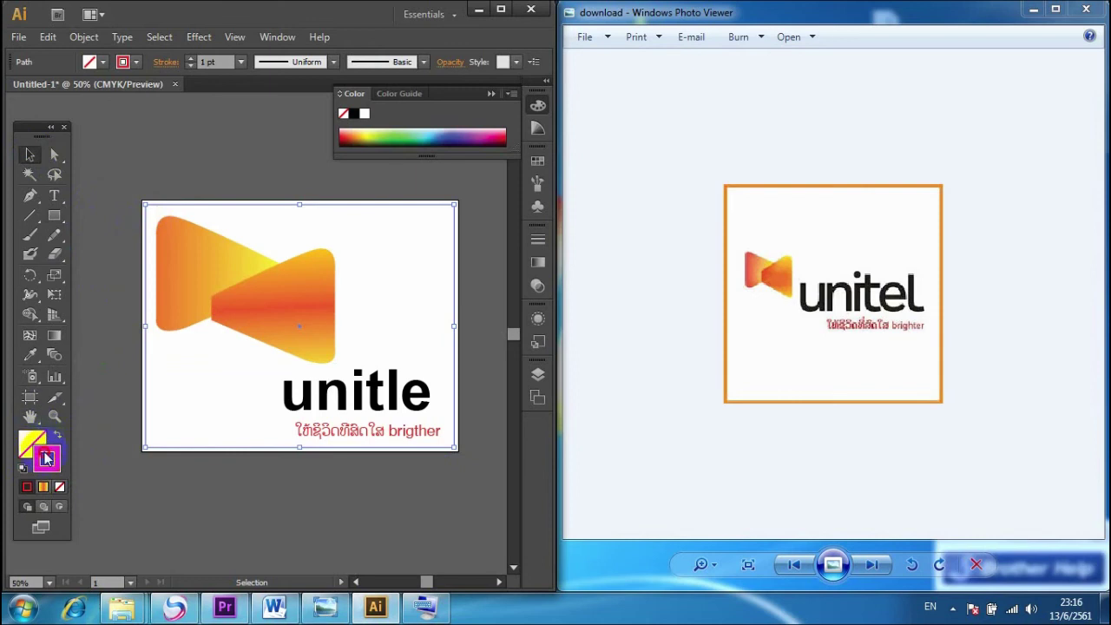
double_click(47, 459)
click(532, 549)
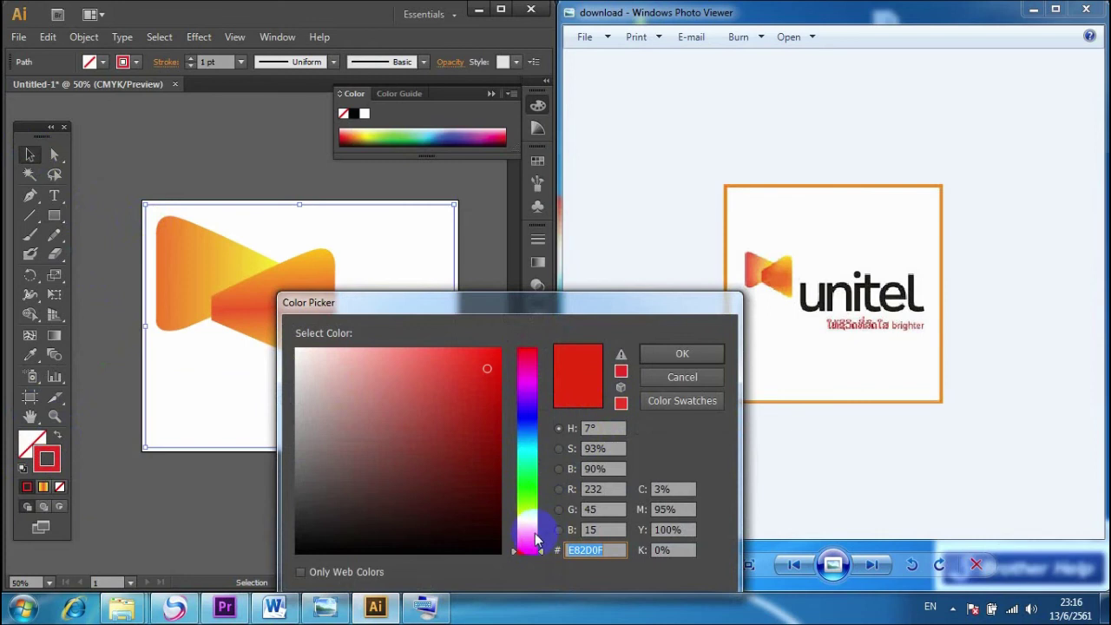
drag(530, 544, 529, 531)
drag(491, 389, 495, 354)
click(669, 353)
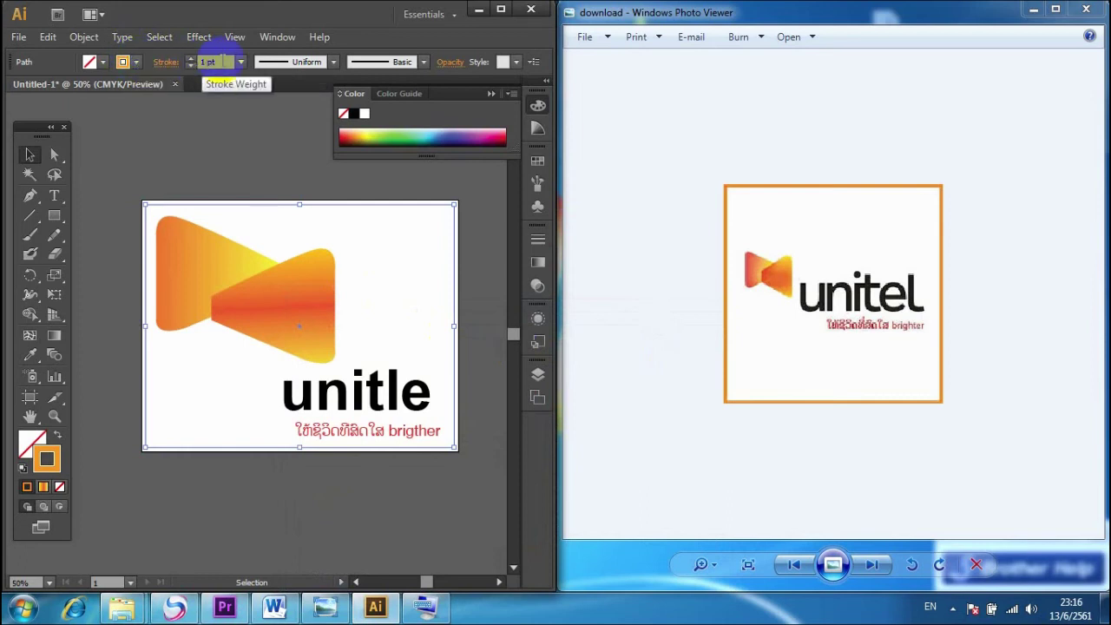
Step: Give the border rectangle an 8 pt stroke, deselect it and try a 12 pt stroke weight
click(240, 61)
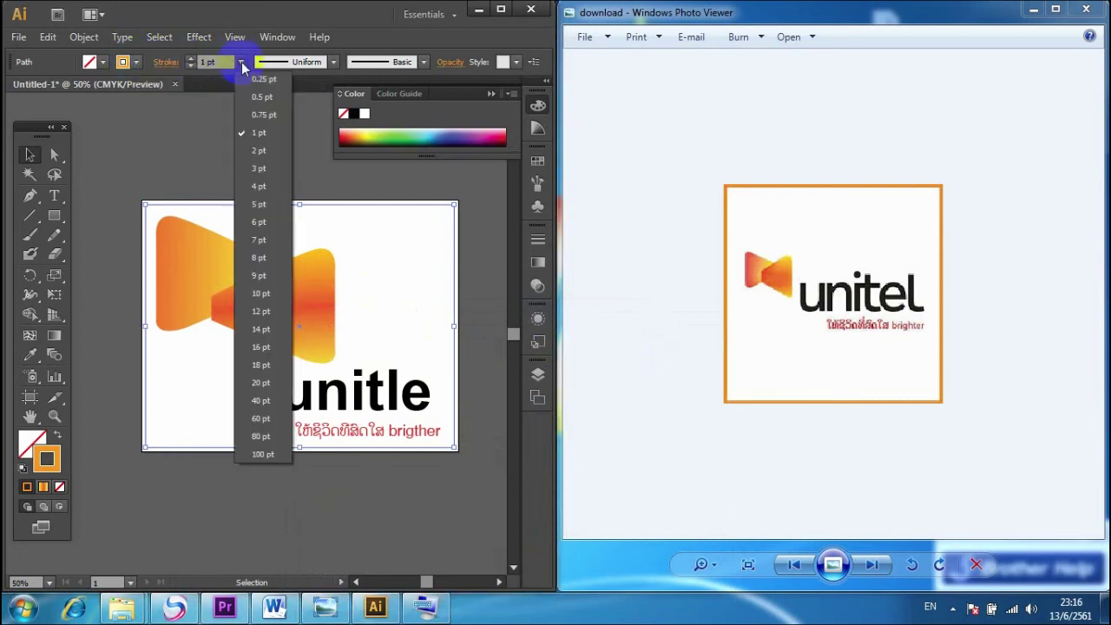
click(259, 258)
click(196, 165)
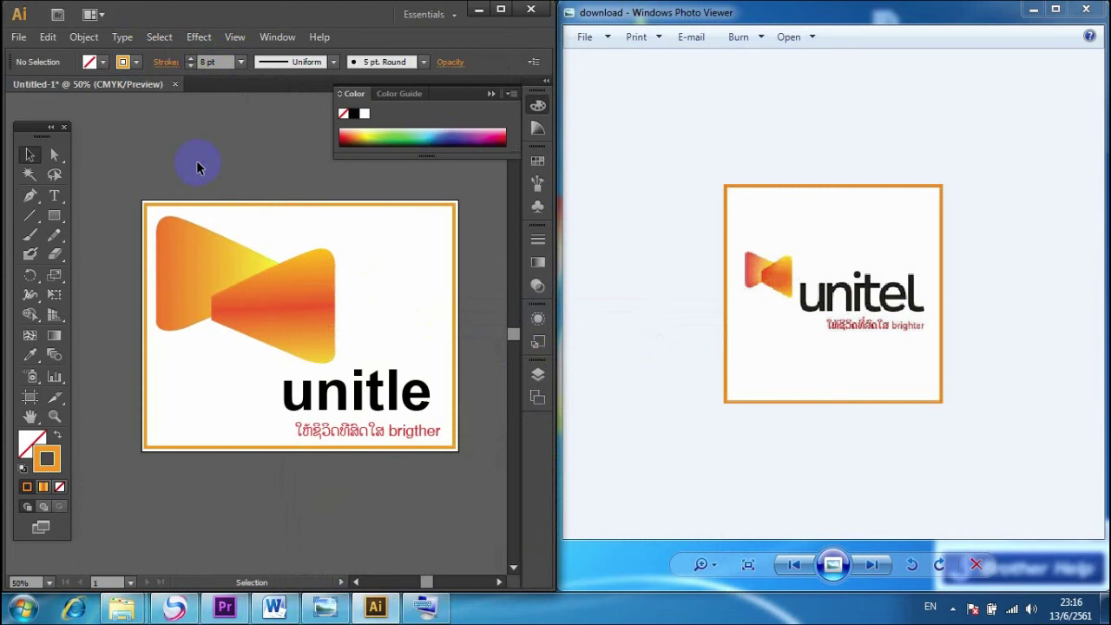
click(240, 62)
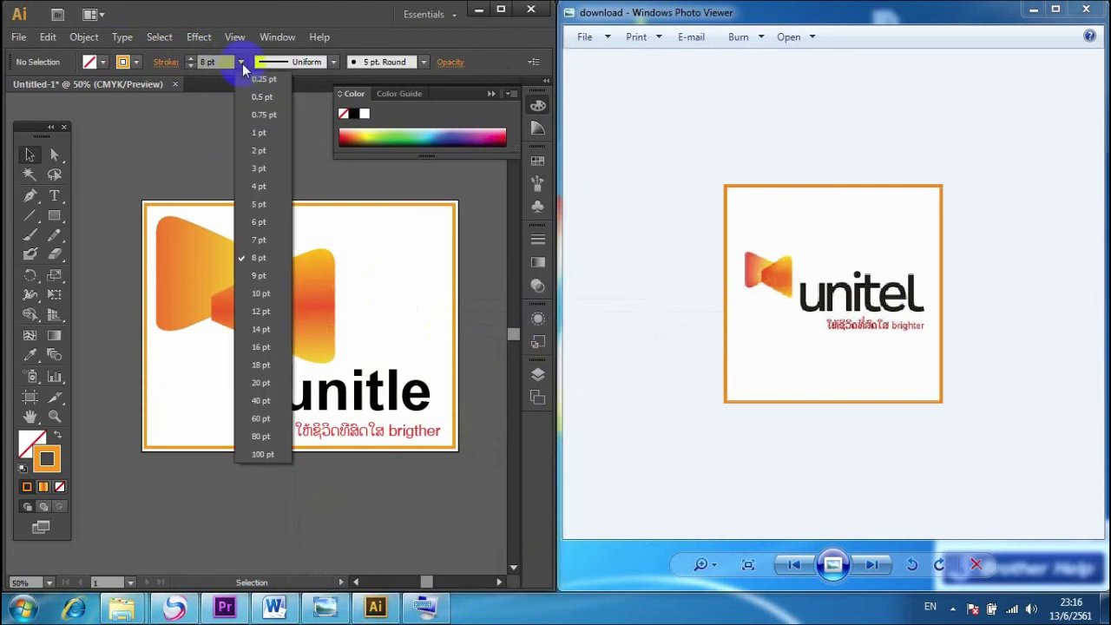
click(260, 309)
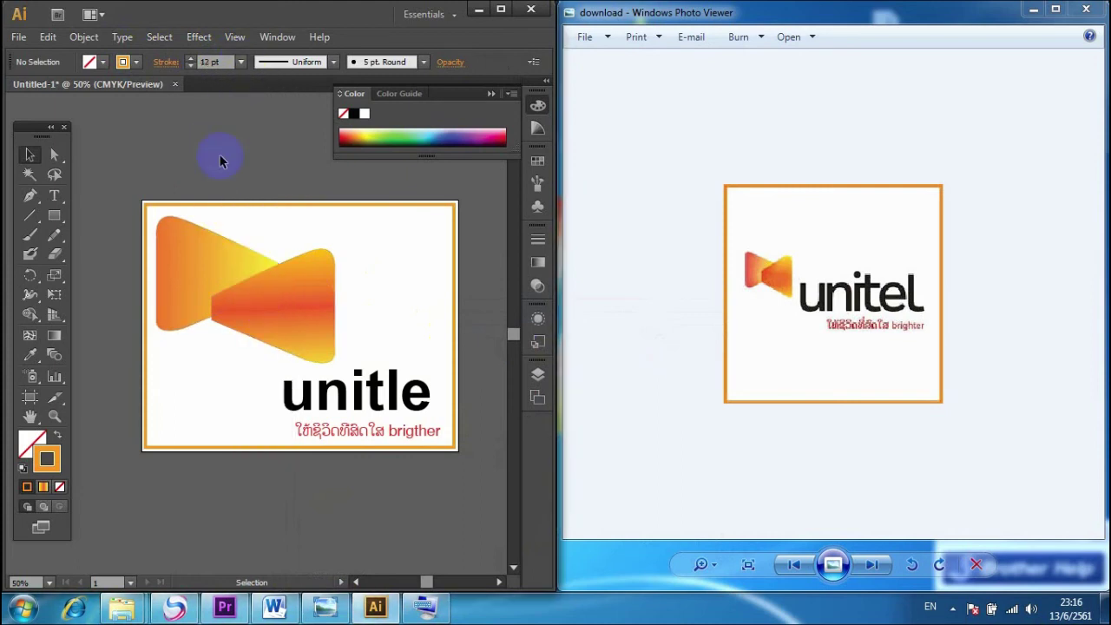
Step: Set the orange border rectangle's stroke weight to 10 pt and deselect it
click(214, 194)
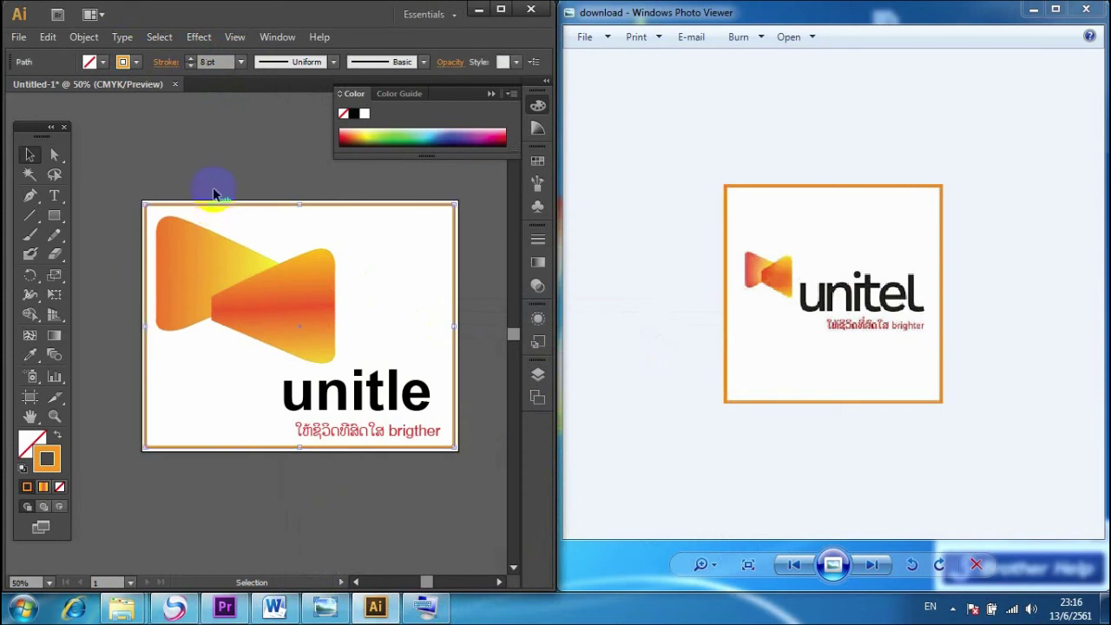
click(241, 63)
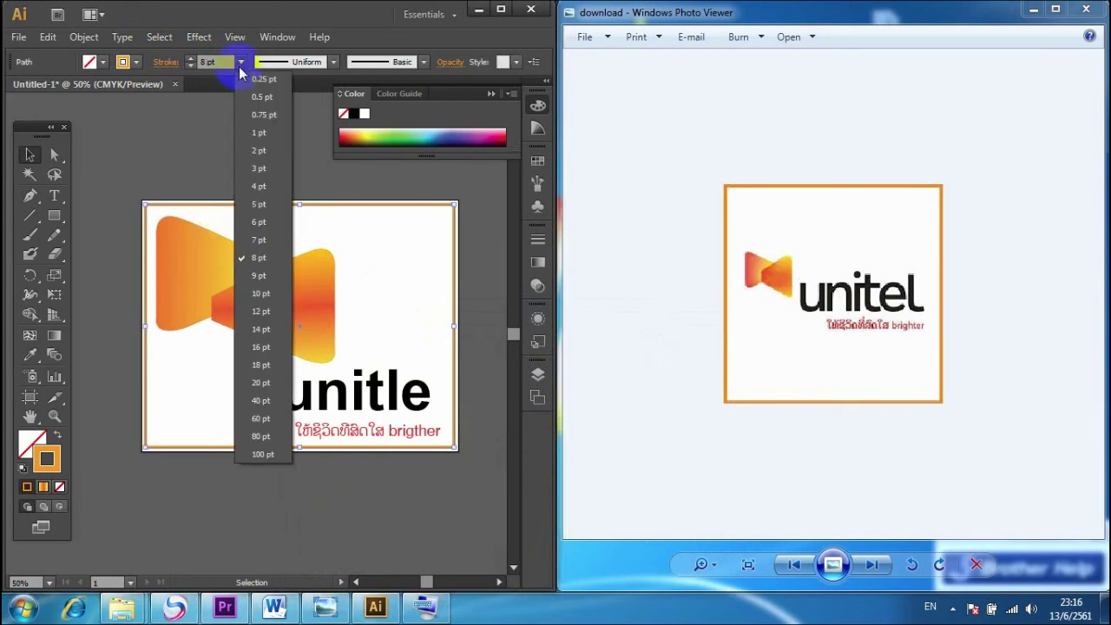
click(261, 296)
click(234, 150)
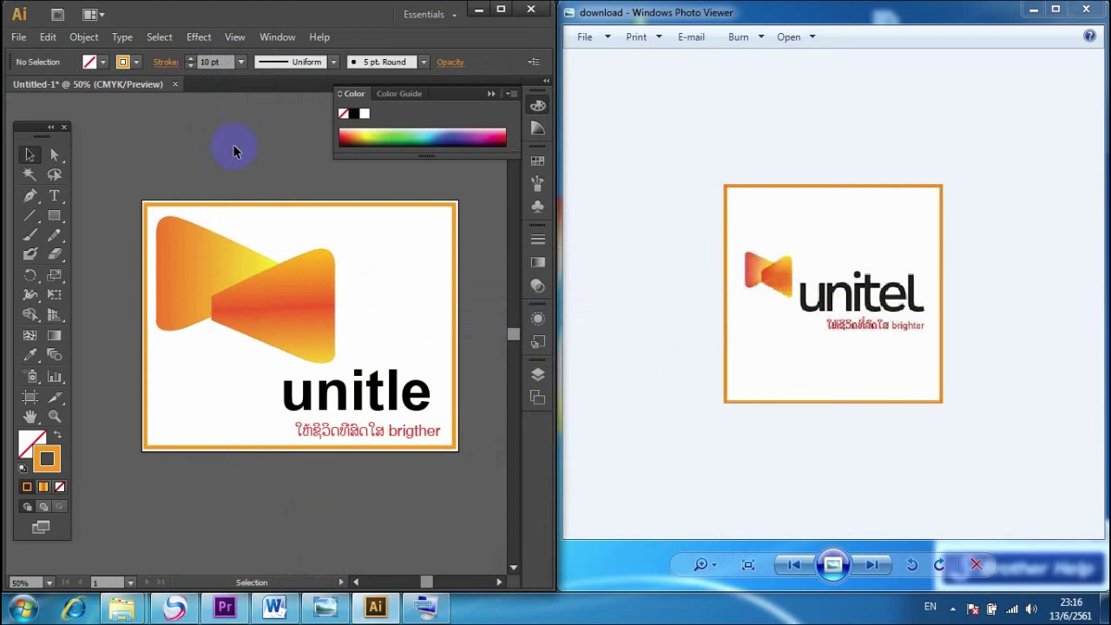
Step: Nudge the right-hand bow-tie shape slightly upward and deselect it
click(303, 281)
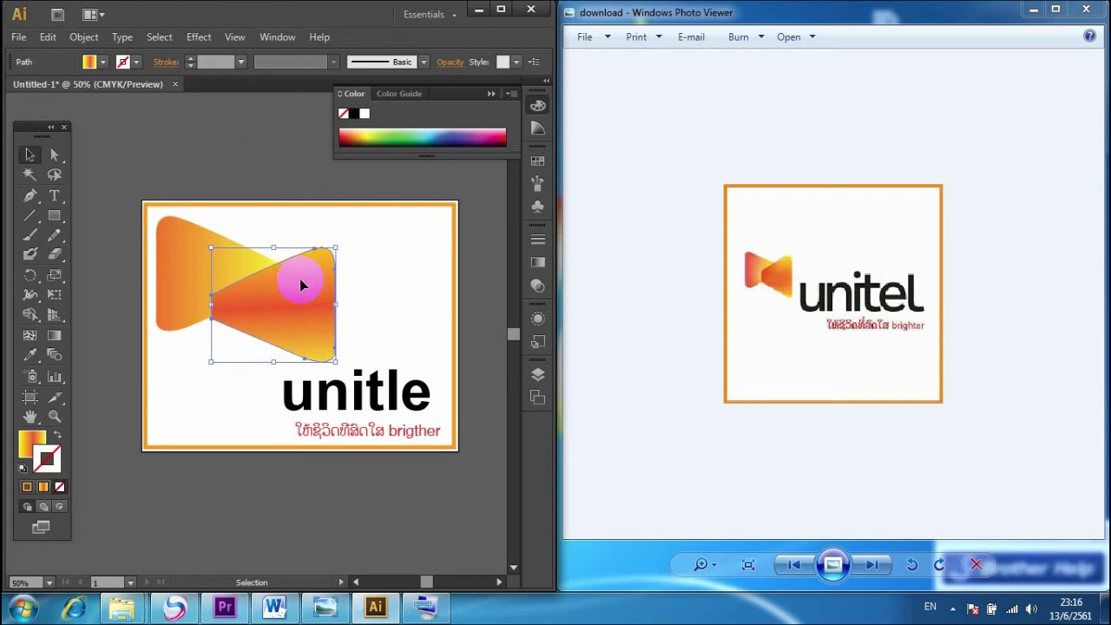
click(108, 483)
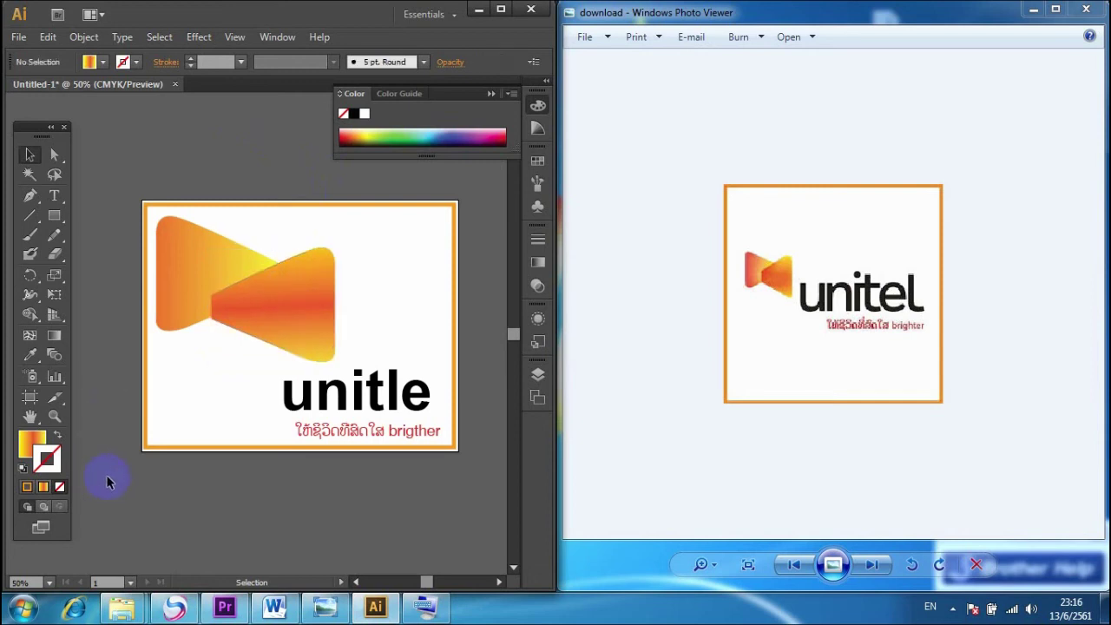
click(296, 303)
key(Up)
key(Up)
click(267, 510)
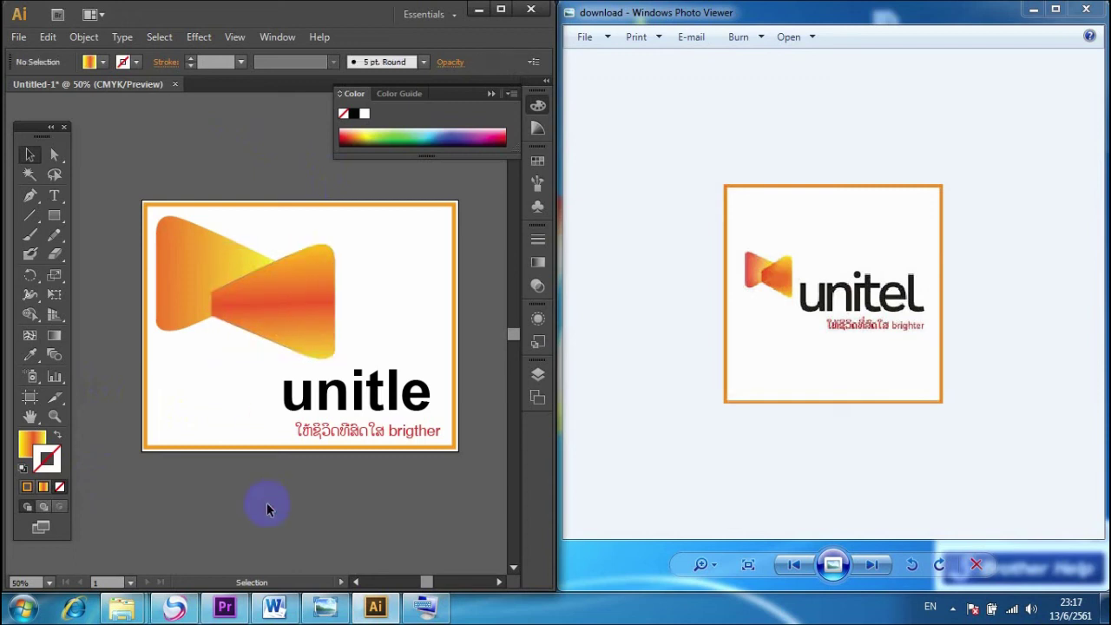
drag(223, 217, 348, 338)
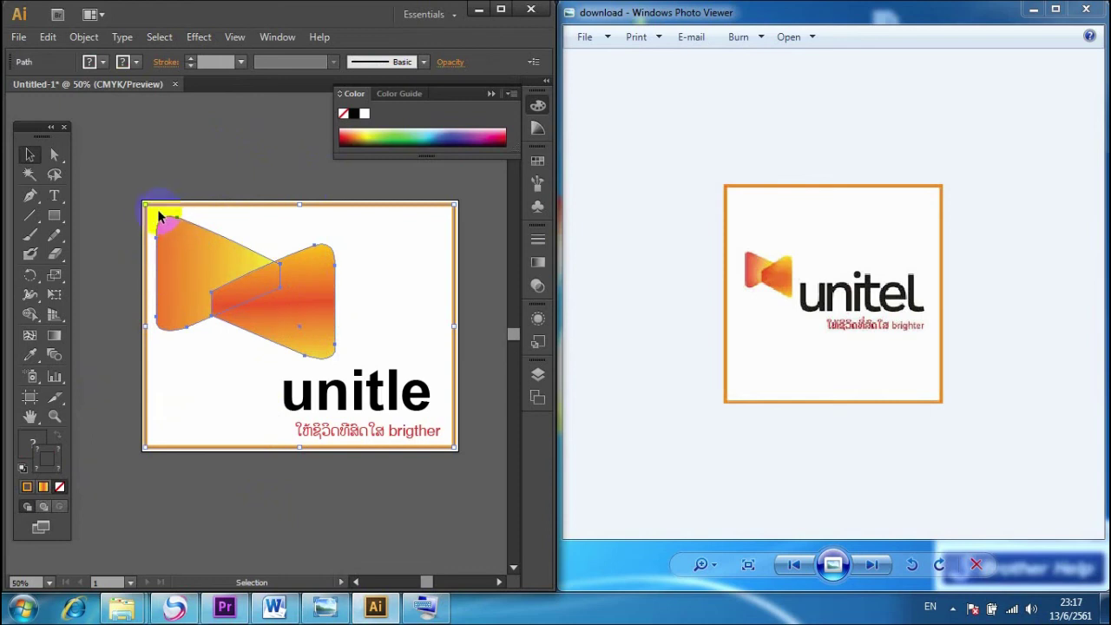
drag(160, 212, 201, 391)
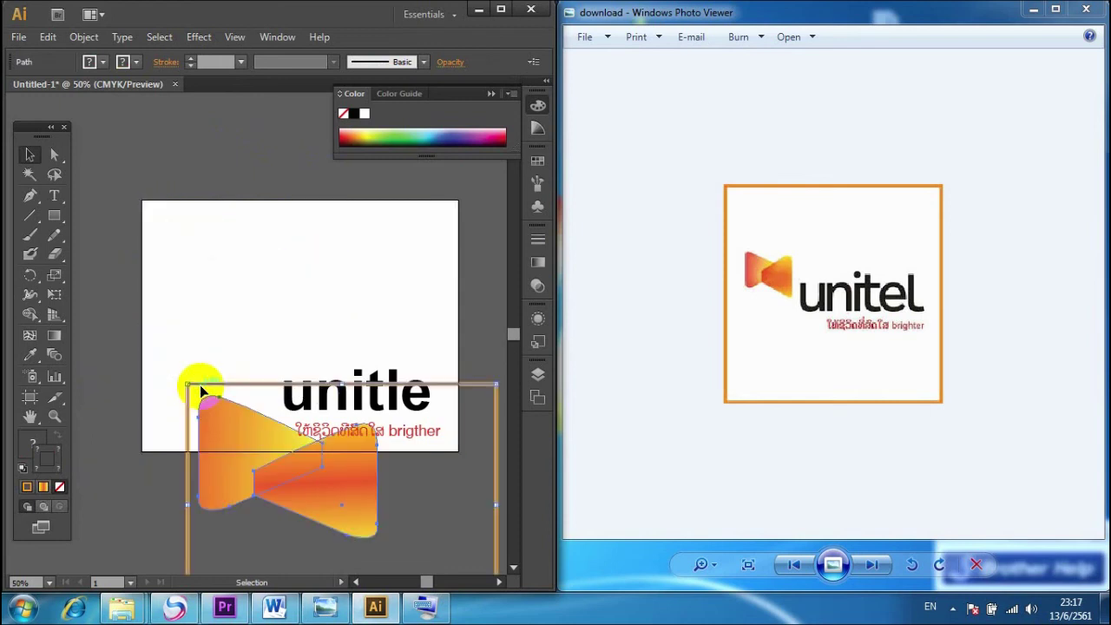
key(ctrl+z)
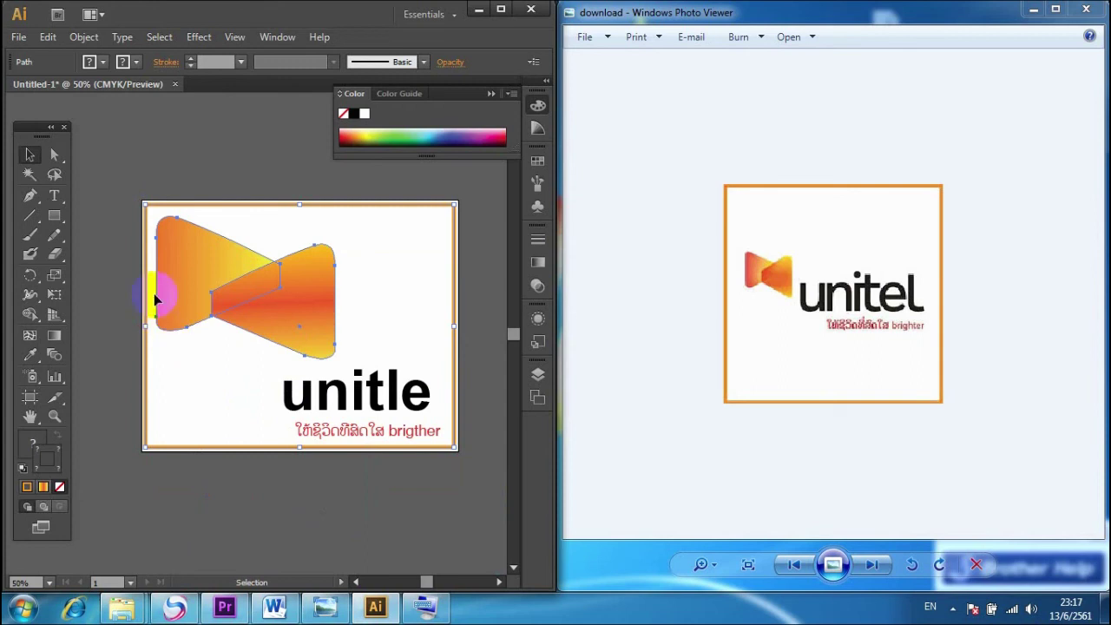
Step: Move the orange border aside, narrow the whole bow-tie symbol horizontally, and put the border back around the artboard
click(166, 334)
drag(146, 349, 346, 409)
drag(156, 213, 289, 334)
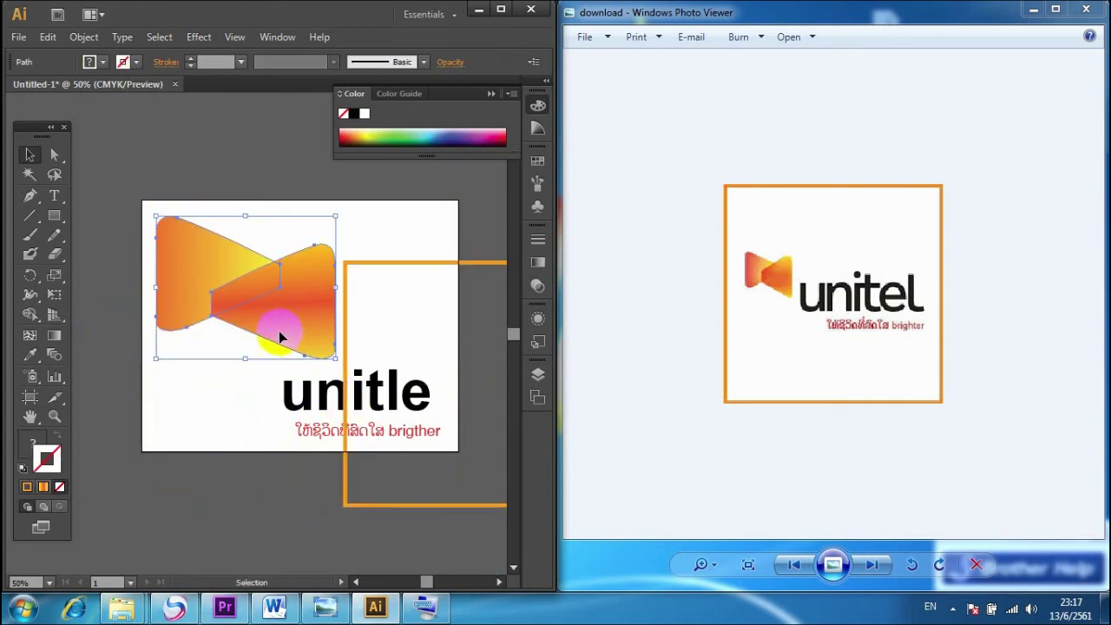
drag(155, 285, 162, 211)
click(137, 126)
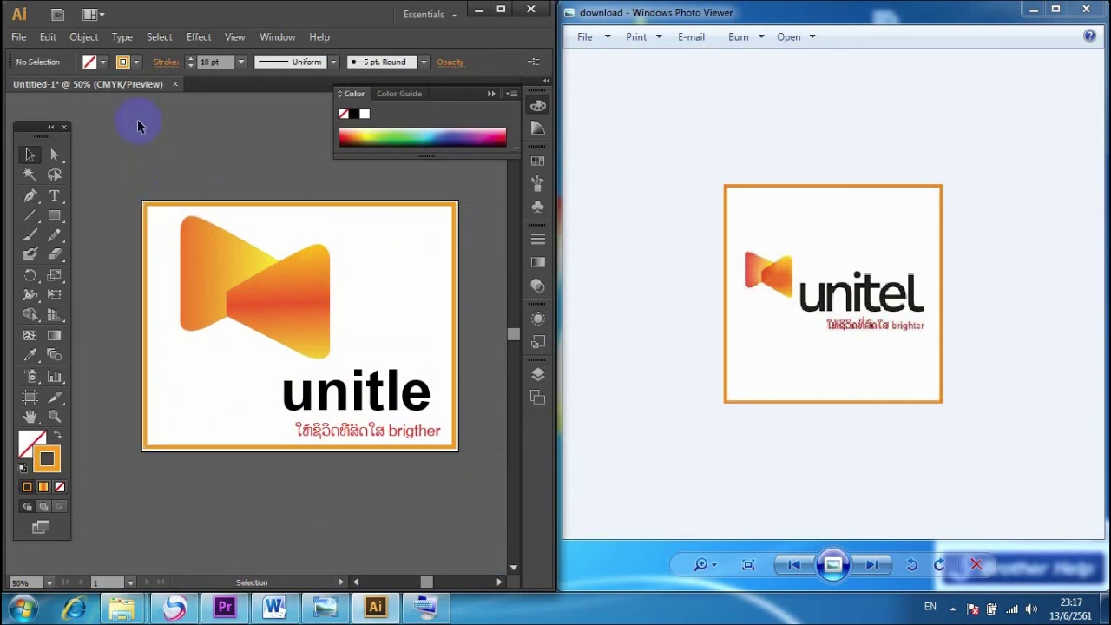
Step: Export the artwork for web as a PNG-24 image with transparency and save it to the desktop under the default file name
click(19, 37)
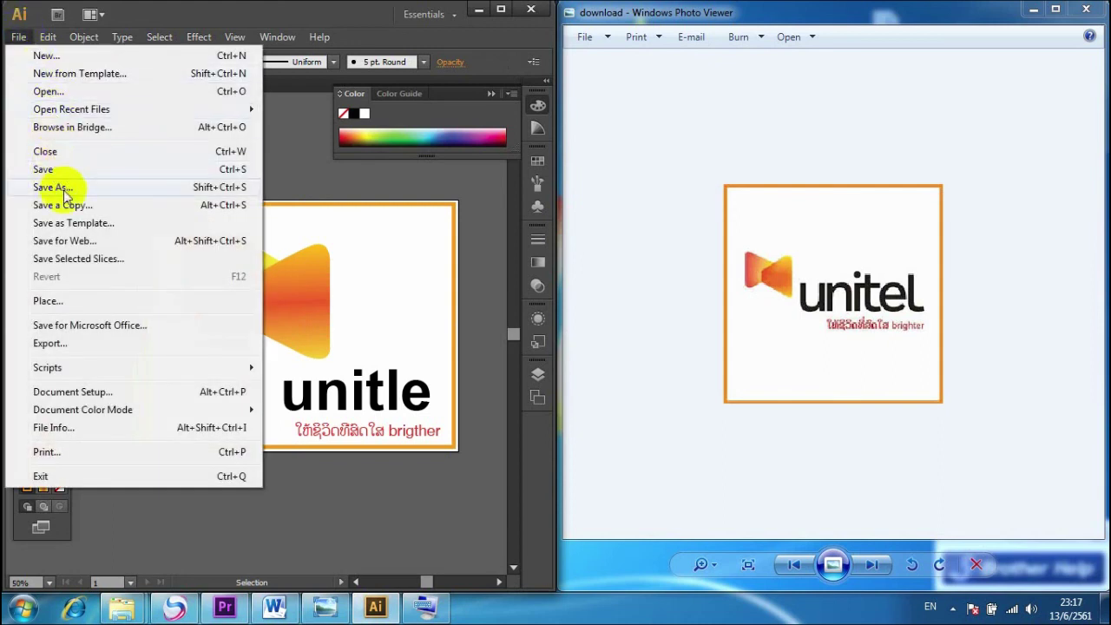
click(114, 241)
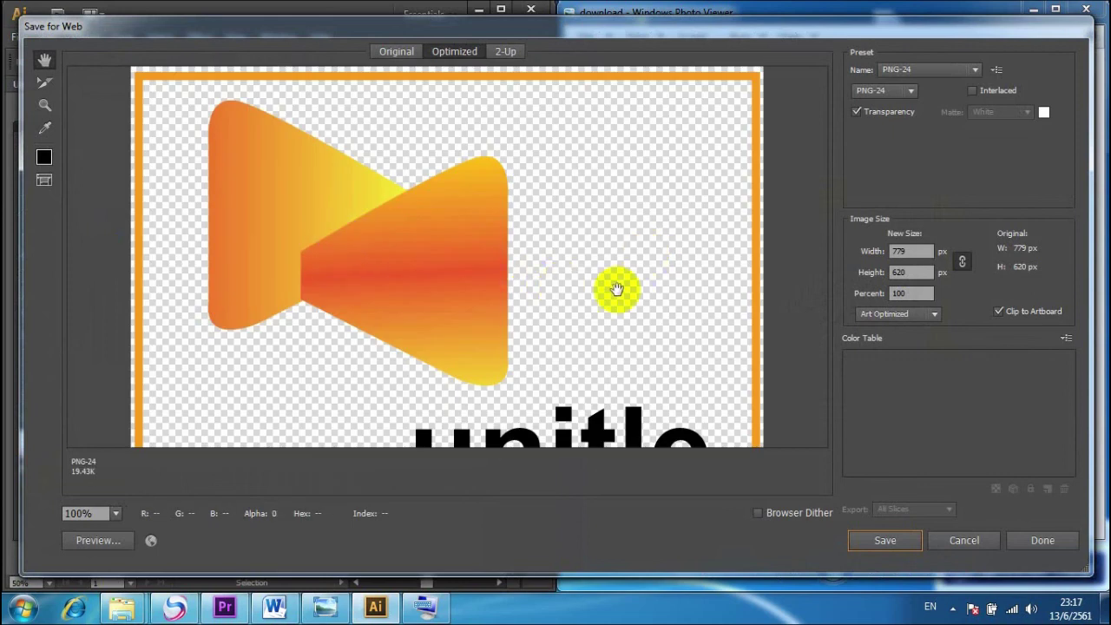
drag(615, 290, 631, 254)
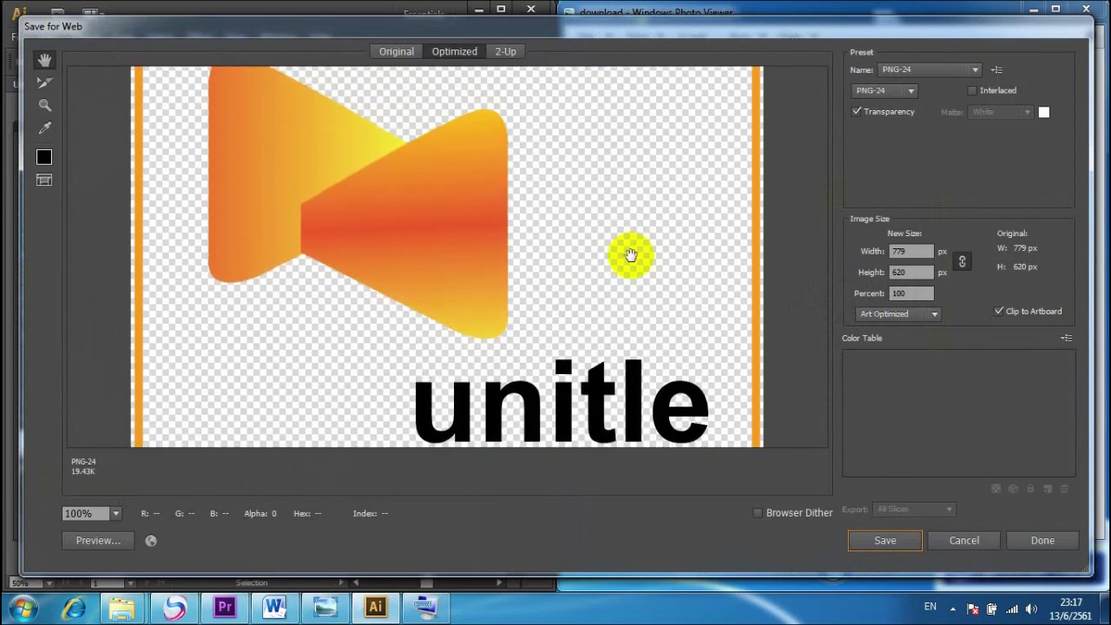
click(976, 72)
click(951, 267)
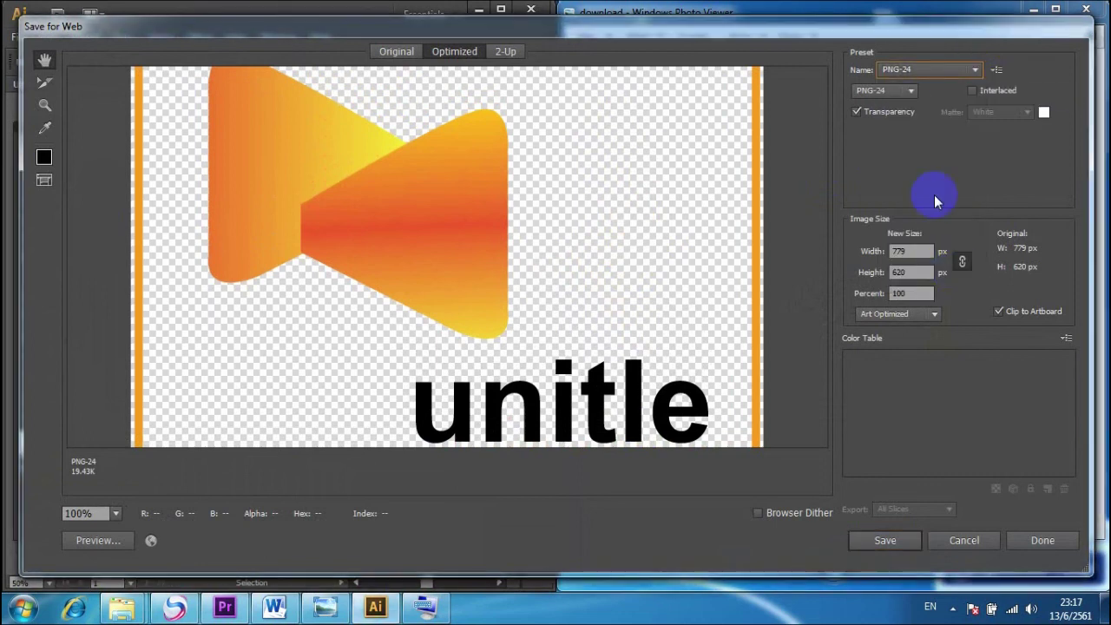
click(911, 92)
click(896, 163)
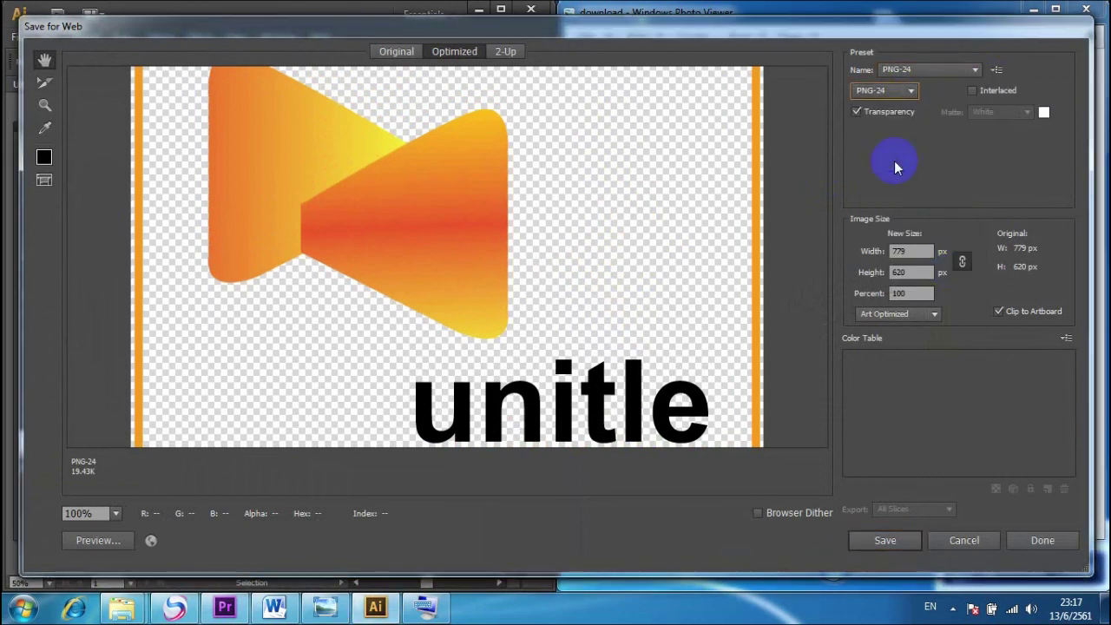
click(885, 540)
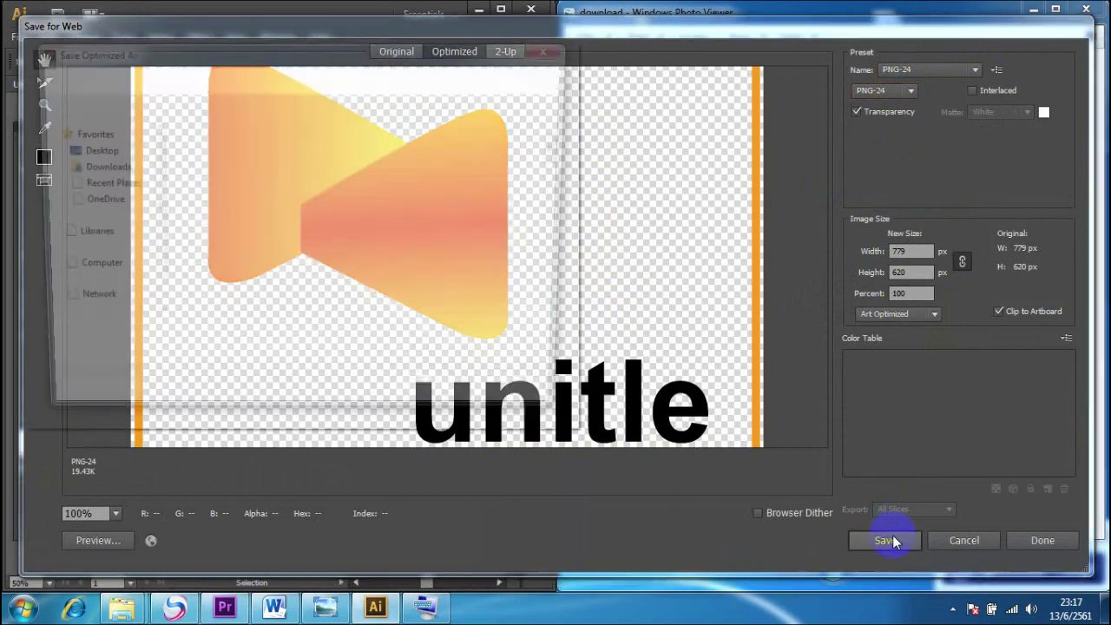
click(465, 404)
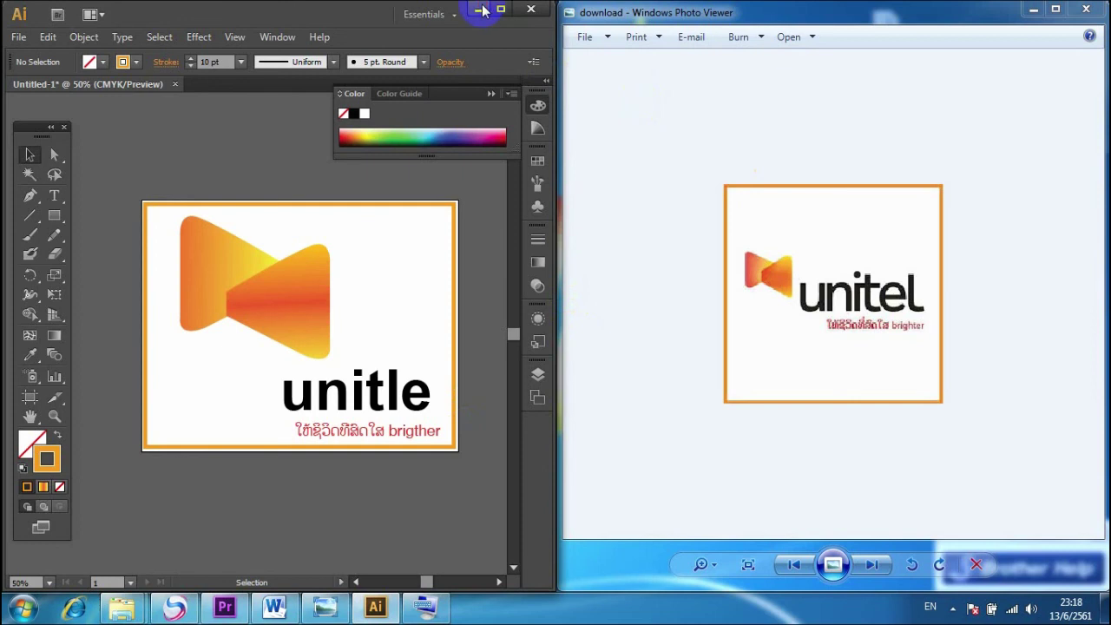
Step: Open the exported Untitled-1 image from the desktop in Windows Photo Viewer and enlarge the reference logo to compare the two side by side
click(480, 9)
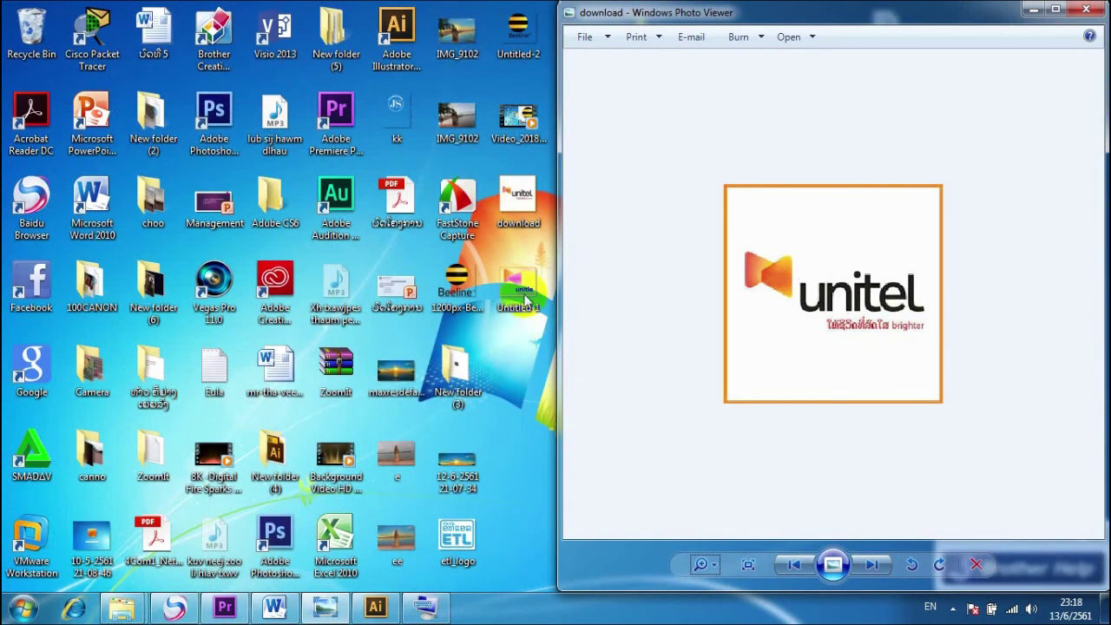
double_click(524, 295)
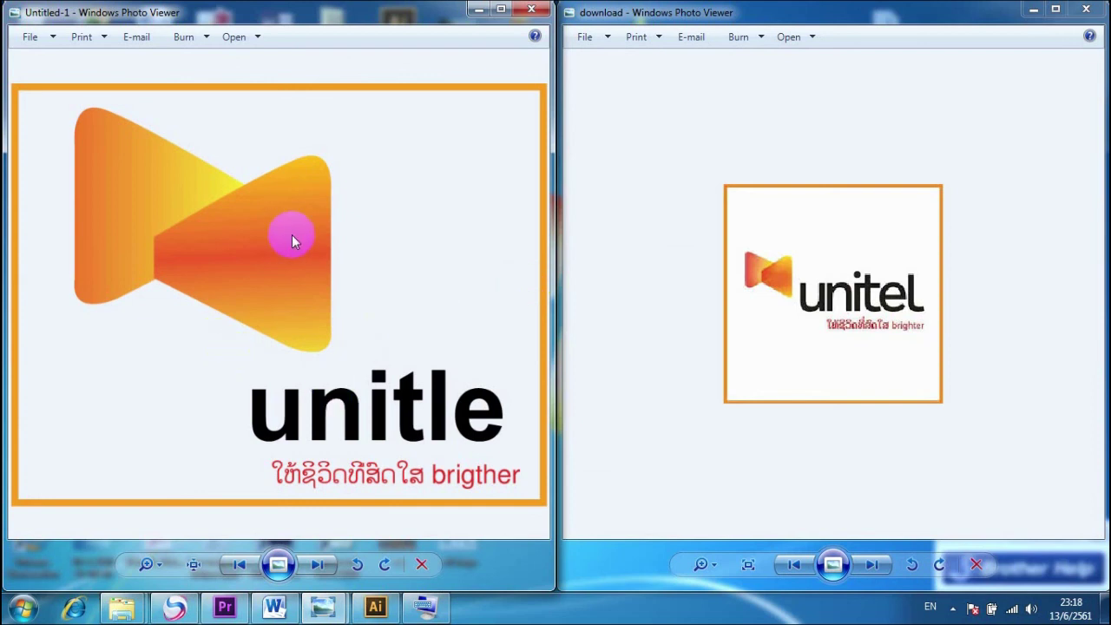
click(764, 240)
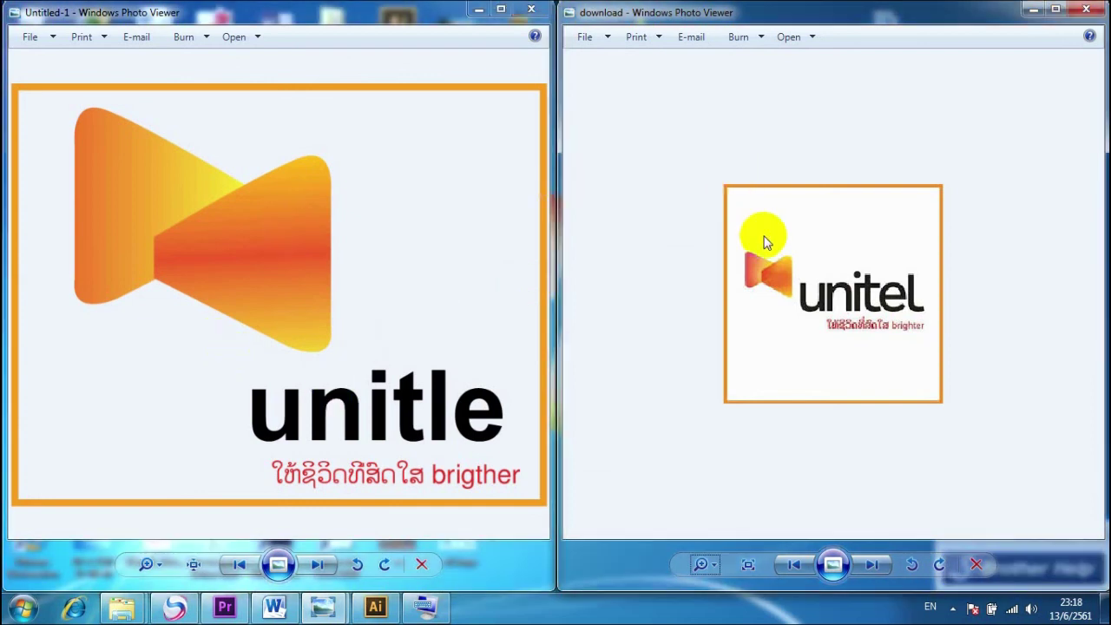
click(716, 563)
mouse_move(717, 565)
mouse_down()
mouse_move(715, 540)
mouse_move(716, 569)
mouse_up()
click(717, 566)
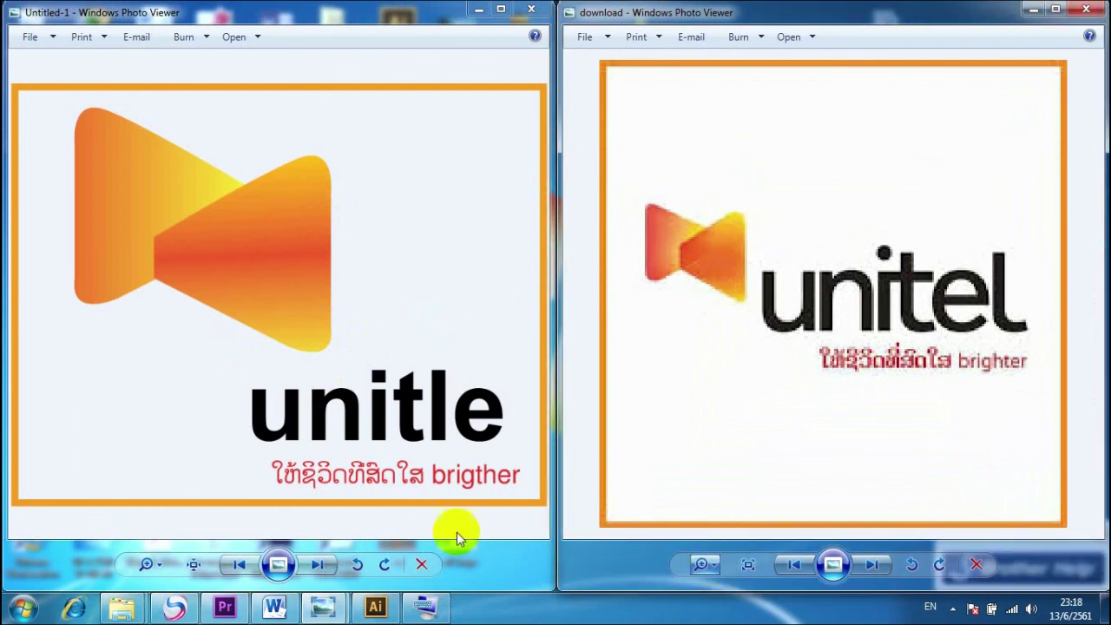
click(323, 410)
click(158, 570)
mouse_move(159, 571)
mouse_down()
mouse_move(153, 535)
mouse_move(159, 599)
mouse_move(153, 521)
mouse_move(153, 565)
mouse_up()
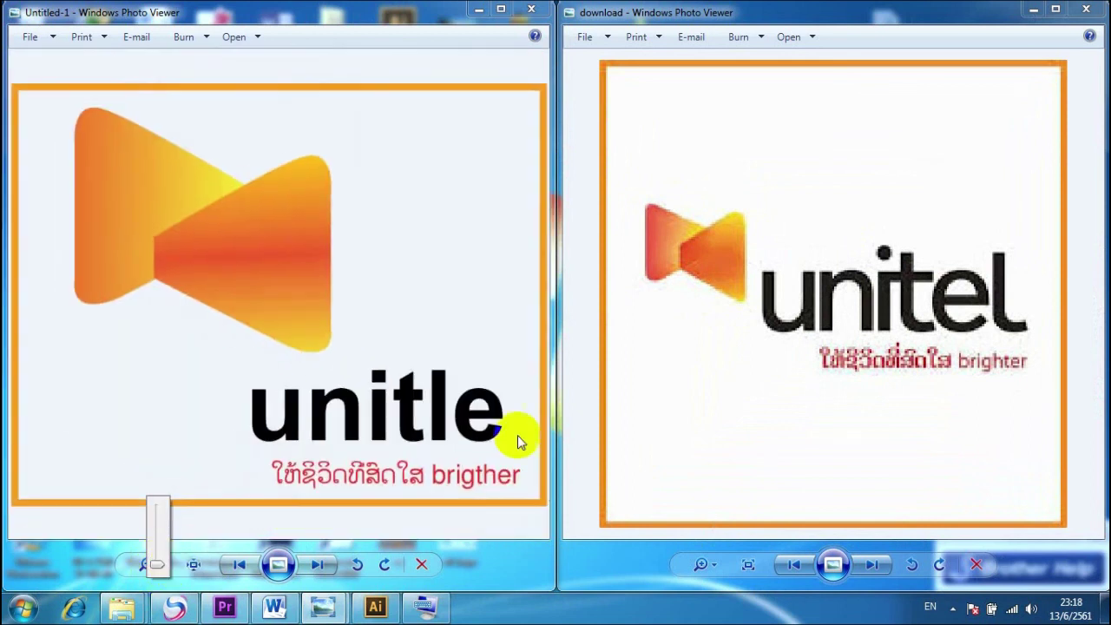
click(732, 392)
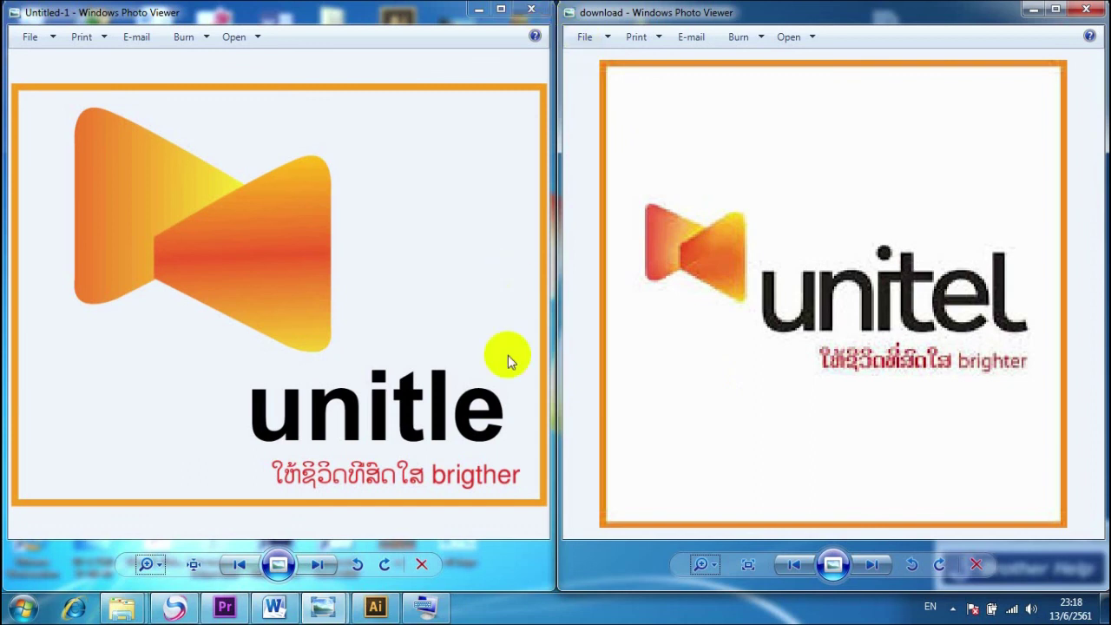
click(953, 609)
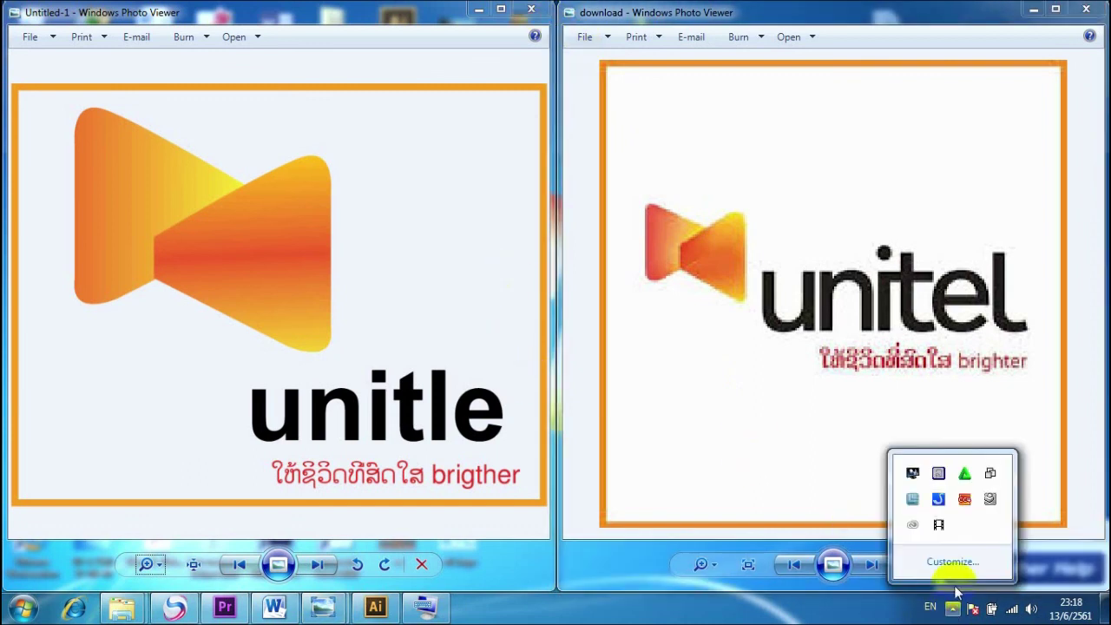